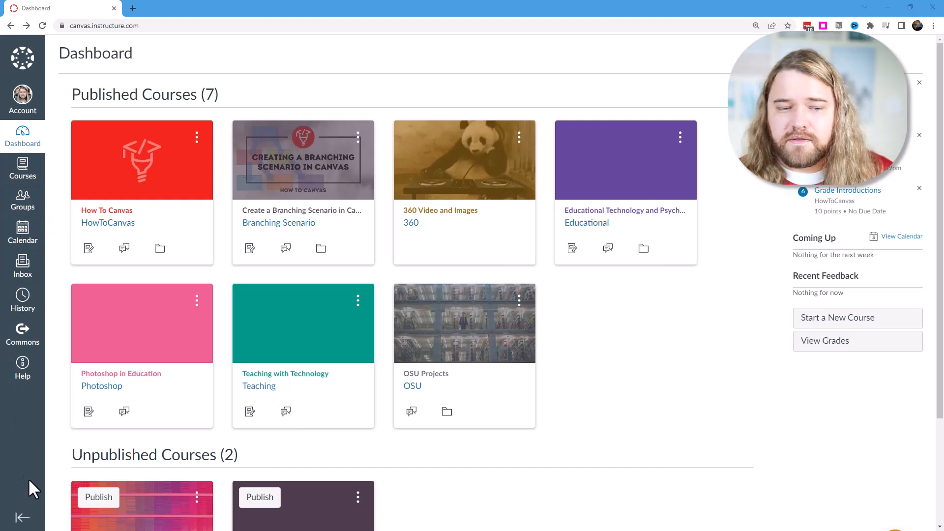
# Collapse the global navigation menu and expand it again.
pyautogui.click(23, 521)
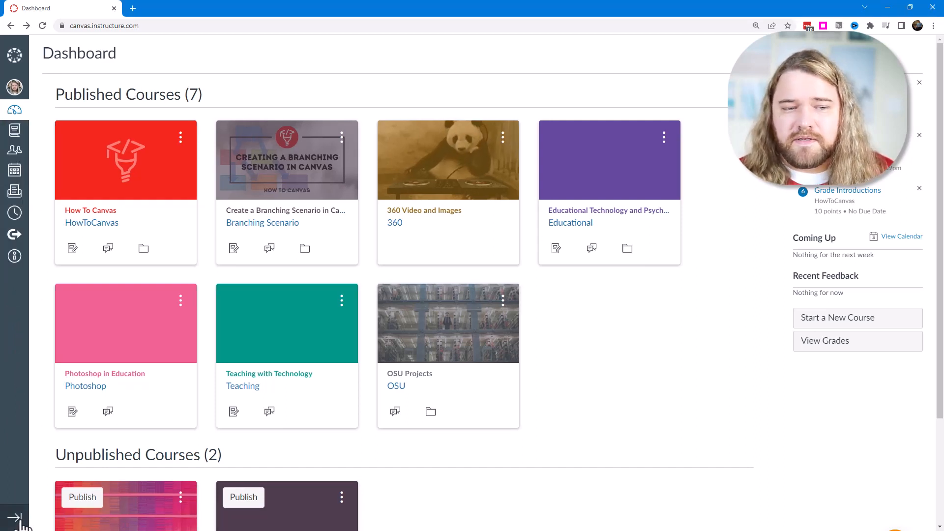
pyautogui.click(22, 522)
# Open the HowToCanvas course in a new browser tab, and hide and restore its course navigation menu.
pyautogui.keyDown('ctrl'); pyautogui.click(106, 224); pyautogui.keyUp('ctrl')
pyautogui.click(161, 6)
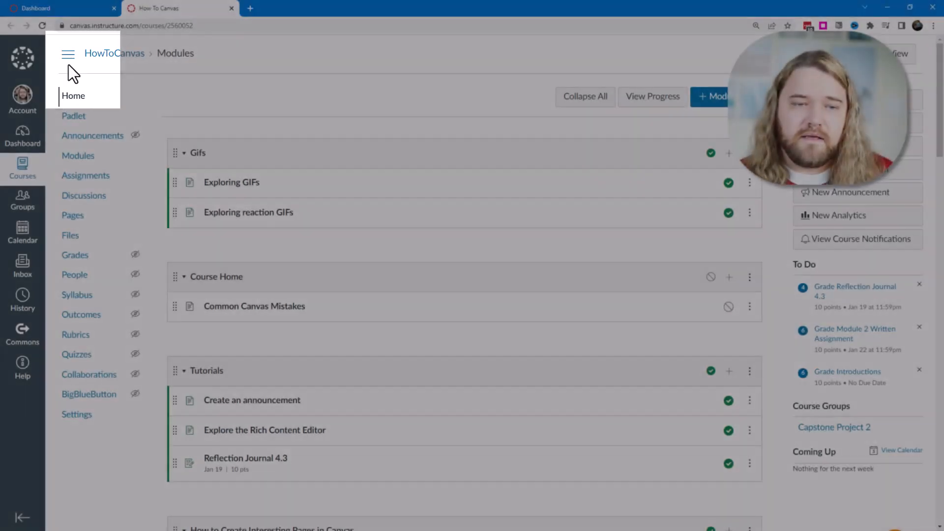
pyautogui.click(70, 56)
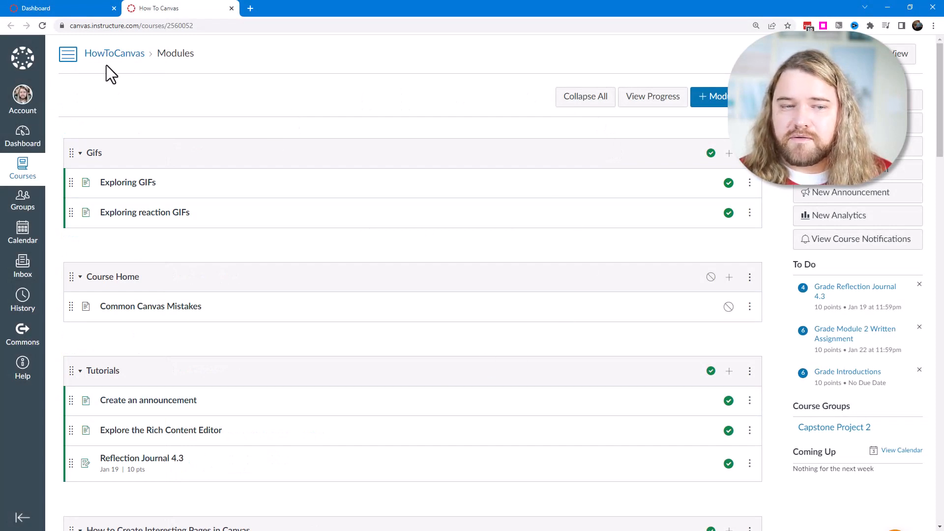
pyautogui.click(68, 56)
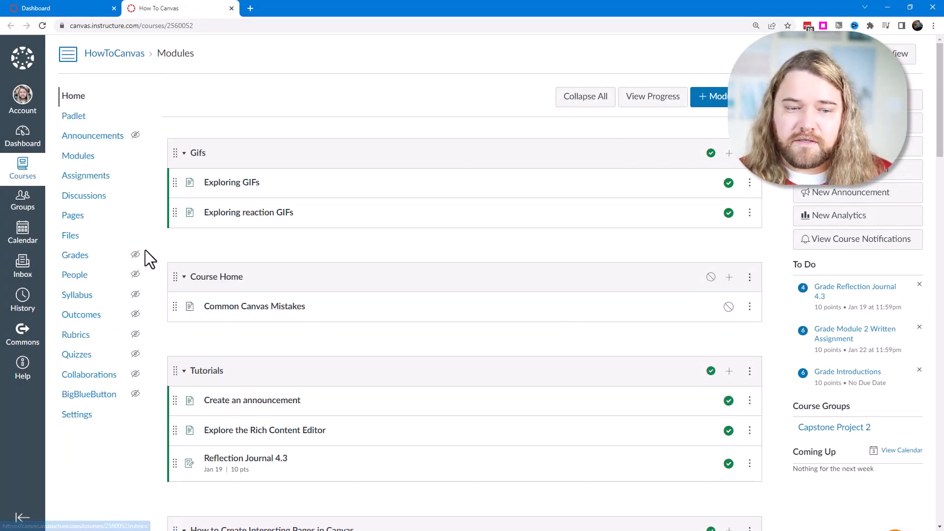
# Open the Create an announcement page and try the reading layout by collapsing the global navigation and toggling the course navigation off and on.
pyautogui.click(248, 401)
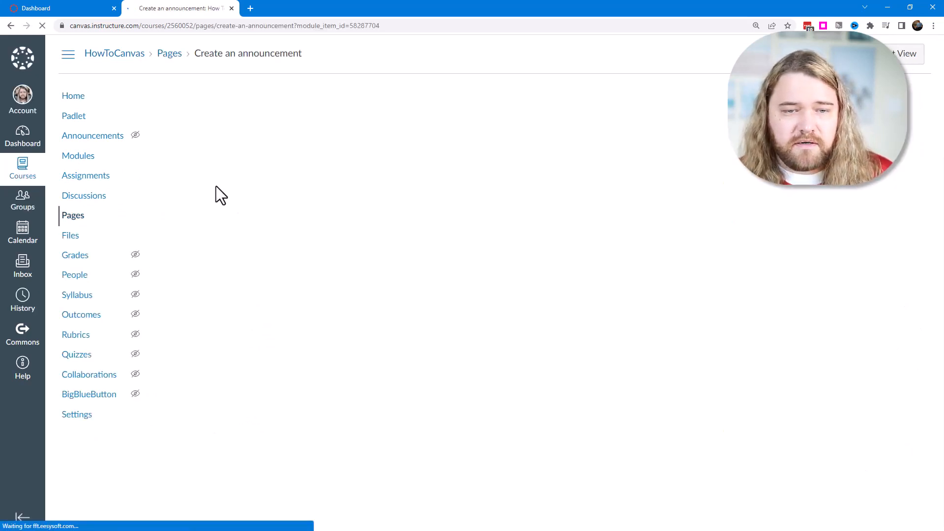
pyautogui.click(68, 68)
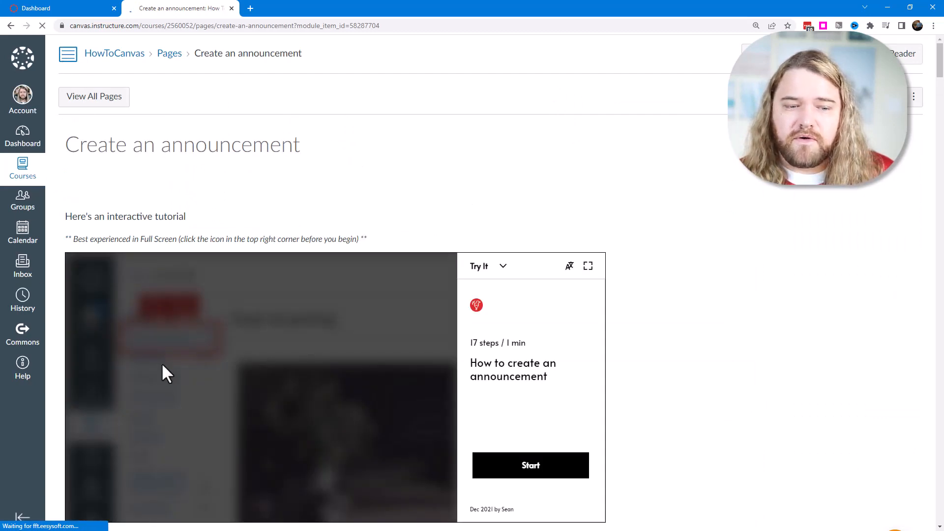
pyautogui.click(22, 520)
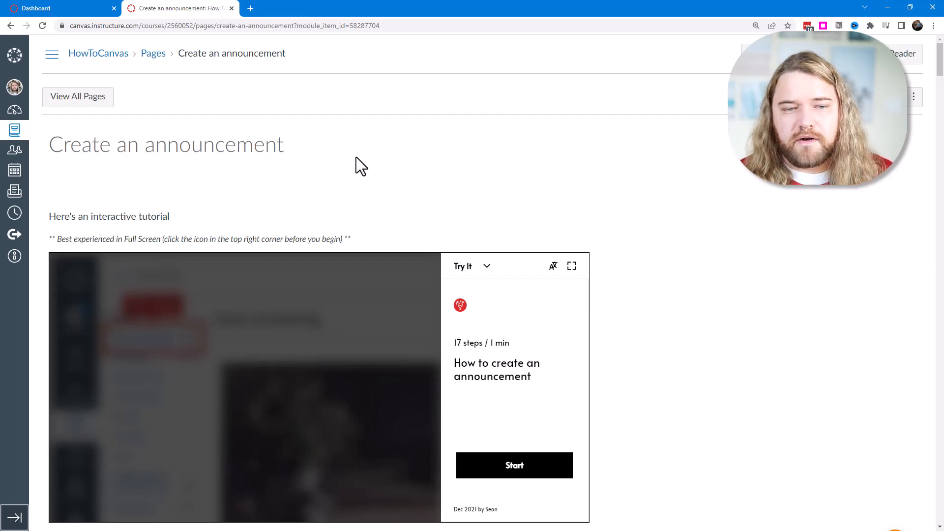
pyautogui.click(51, 55)
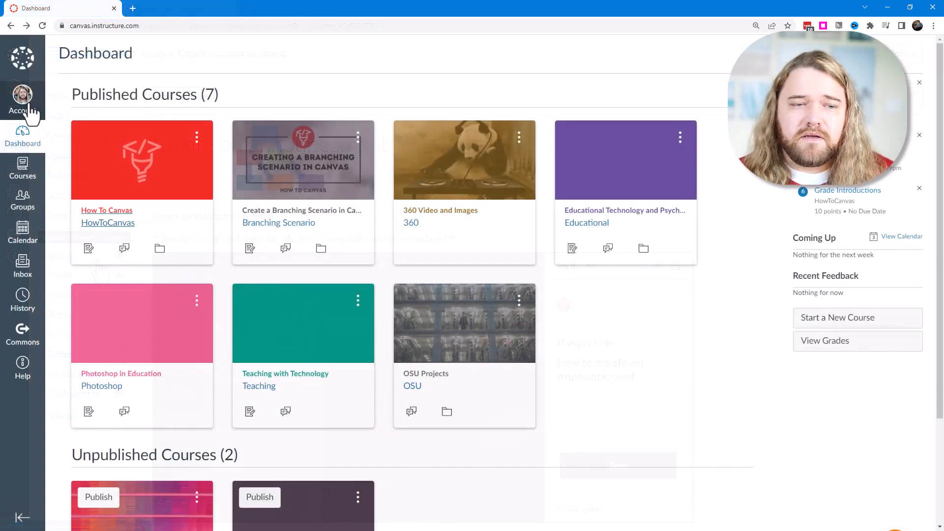
# Open the account's user settings and make the profile fields editable.
pyautogui.click(26, 105)
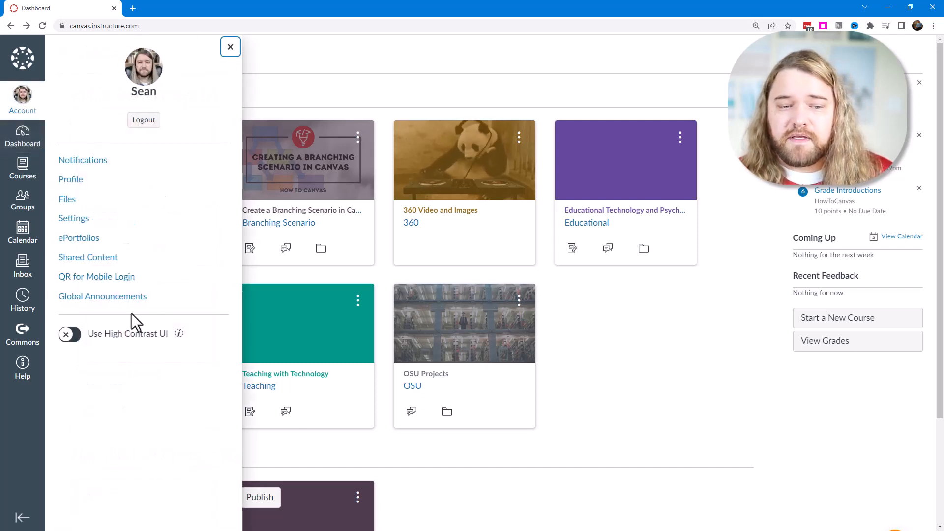
pyautogui.click(80, 221)
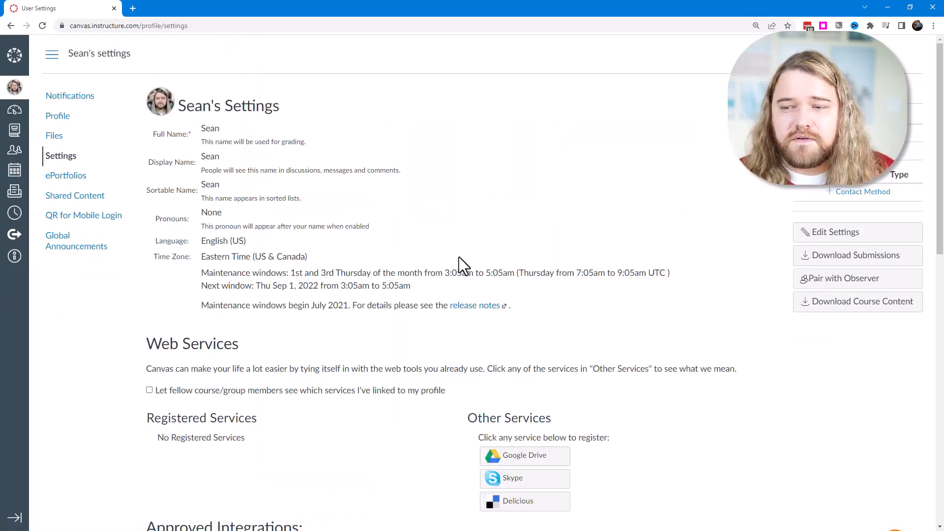
pyautogui.click(838, 232)
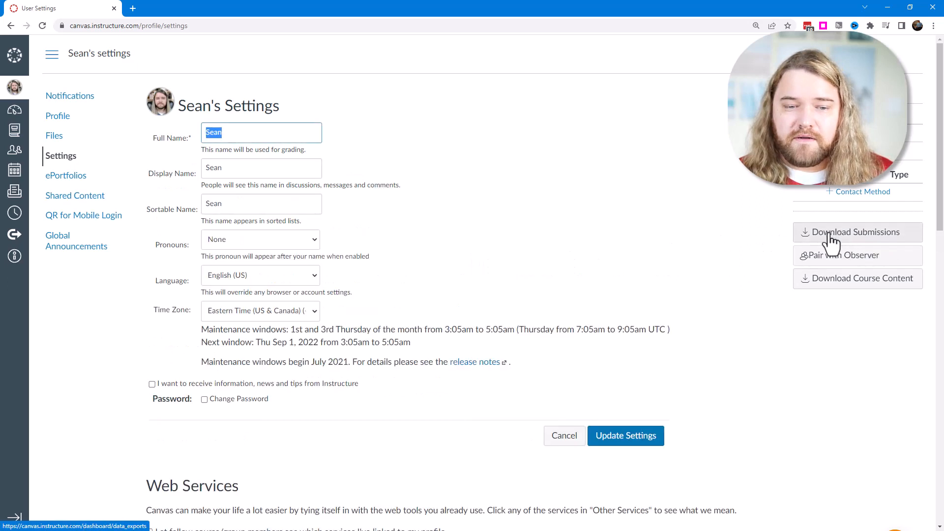
# Examine the Time Zone options in the user settings without choosing a different one.
pyautogui.moveTo(158, 310); pyautogui.dragTo(179, 313)
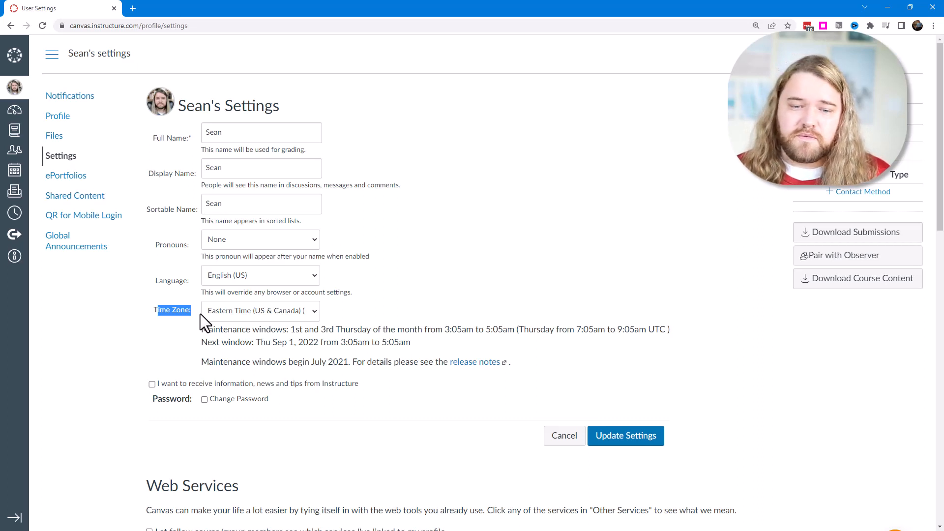
pyautogui.click(313, 314)
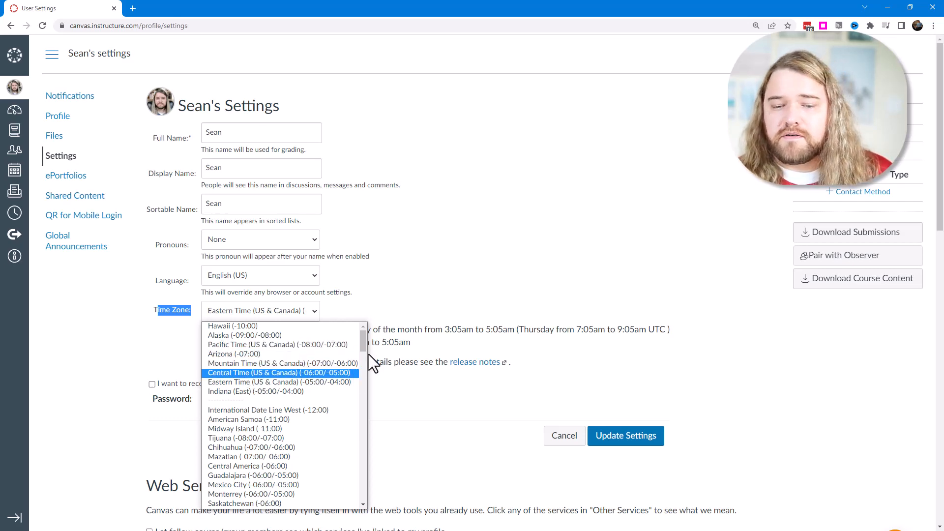
pyautogui.moveTo(366, 344)
pyautogui.mouseDown()
pyautogui.moveTo(368, 412)
pyautogui.moveTo(364, 330)
pyautogui.mouseUp()
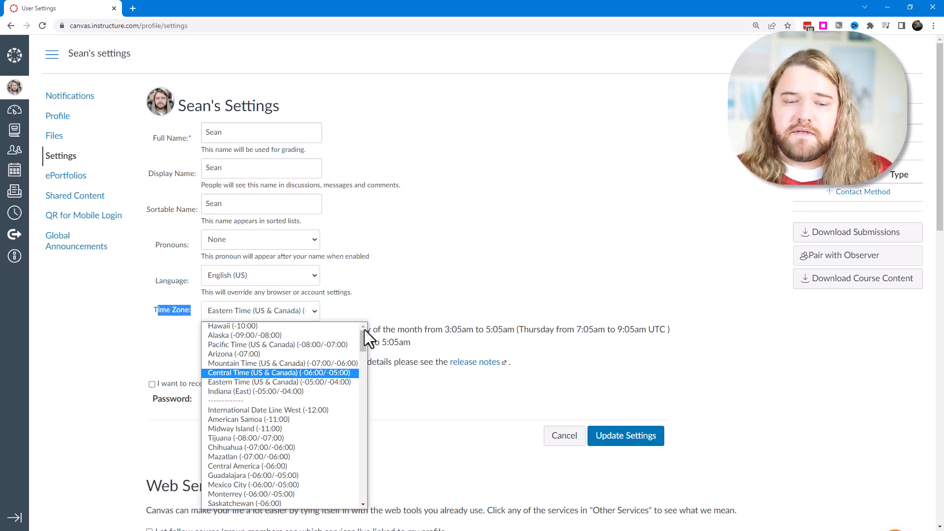
pyautogui.click(176, 313)
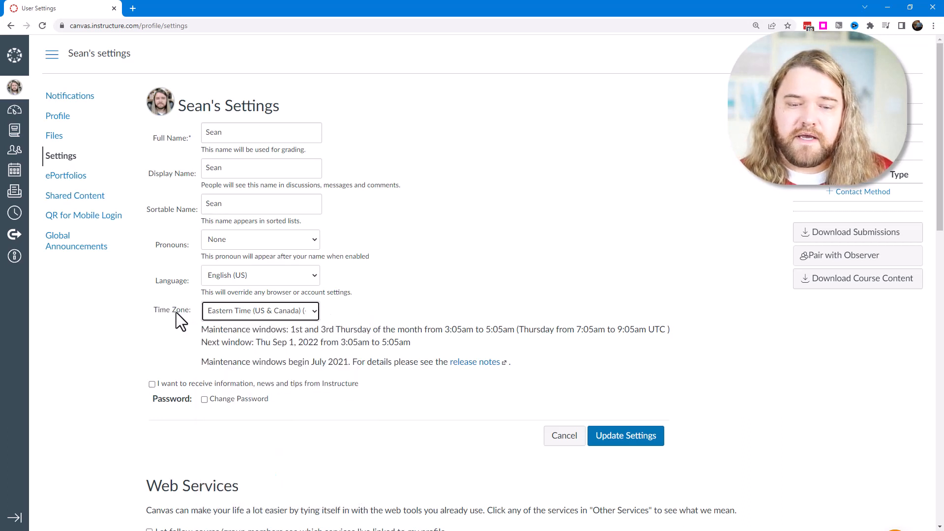
pyautogui.click(312, 312)
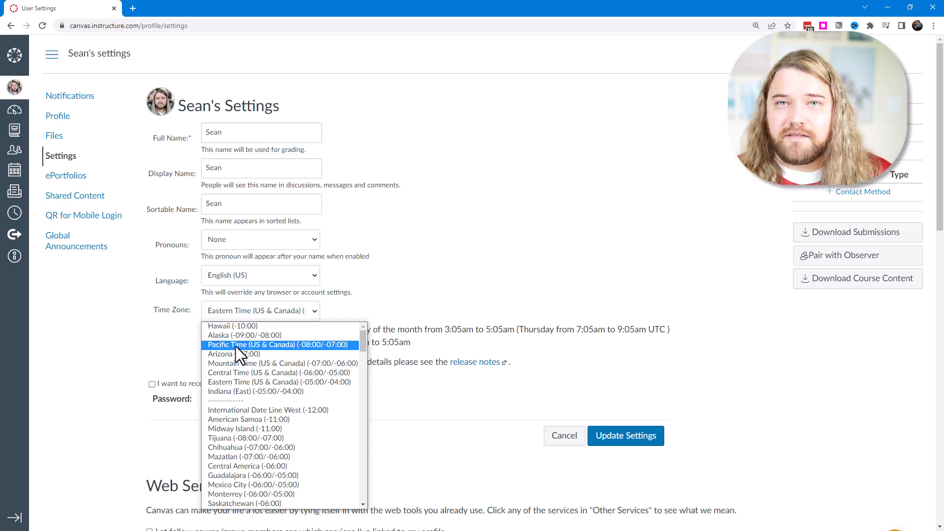
pyautogui.click(444, 314)
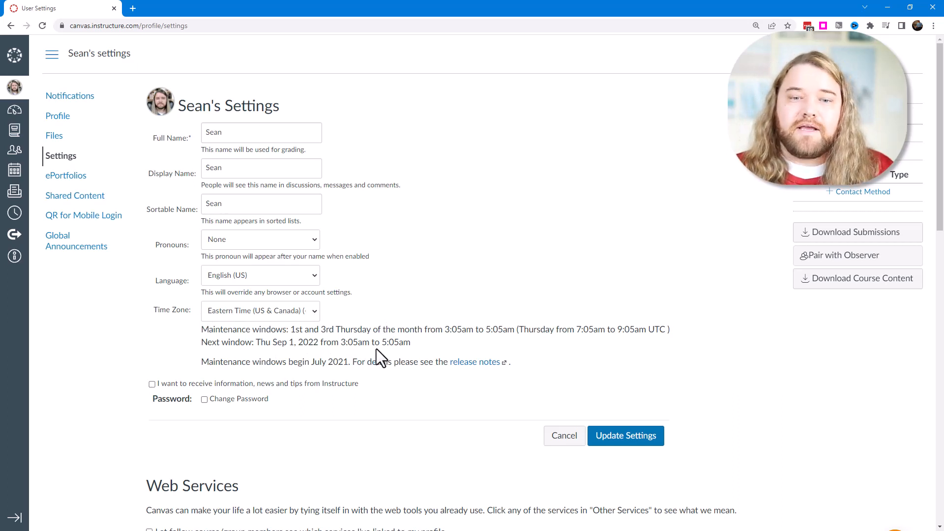
# Examine the Full Name and Display Name fields and the purpose given for each, without editing them.
pyautogui.click(240, 168)
pyautogui.moveTo(240, 168); pyautogui.dragTo(205, 169)
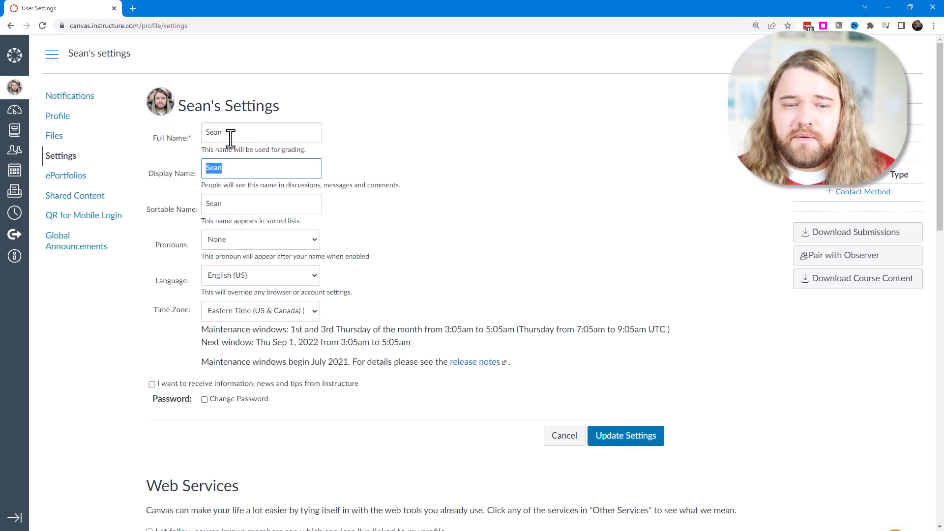
pyautogui.moveTo(233, 133); pyautogui.dragTo(198, 137)
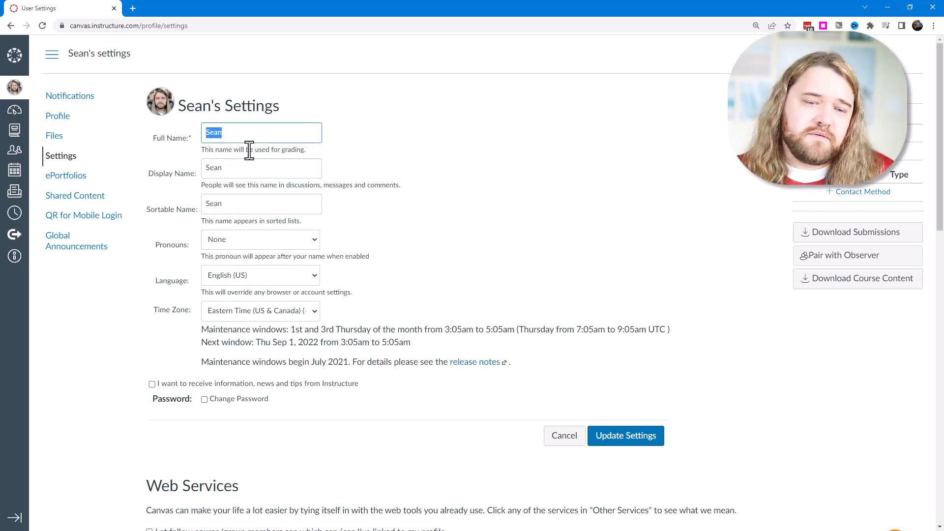
pyautogui.click(231, 133)
pyautogui.moveTo(234, 169); pyautogui.dragTo(202, 168)
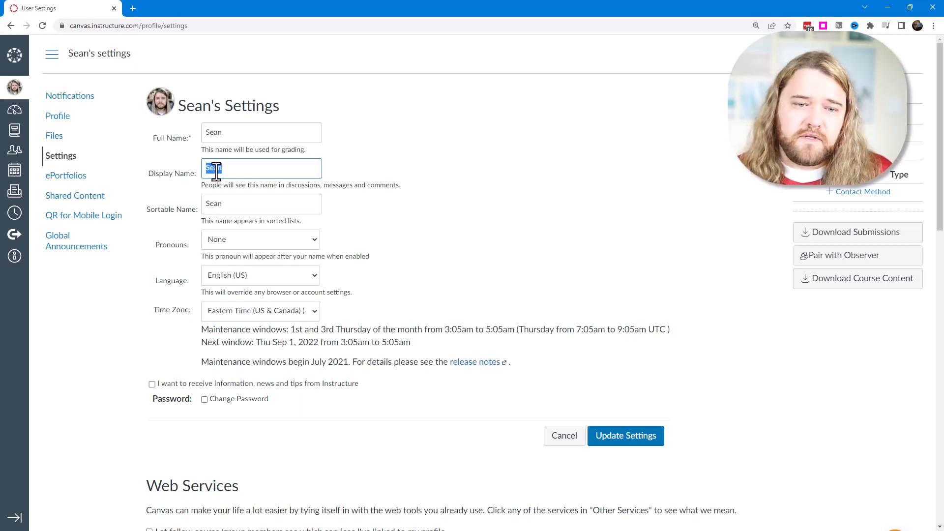
pyautogui.click(224, 169)
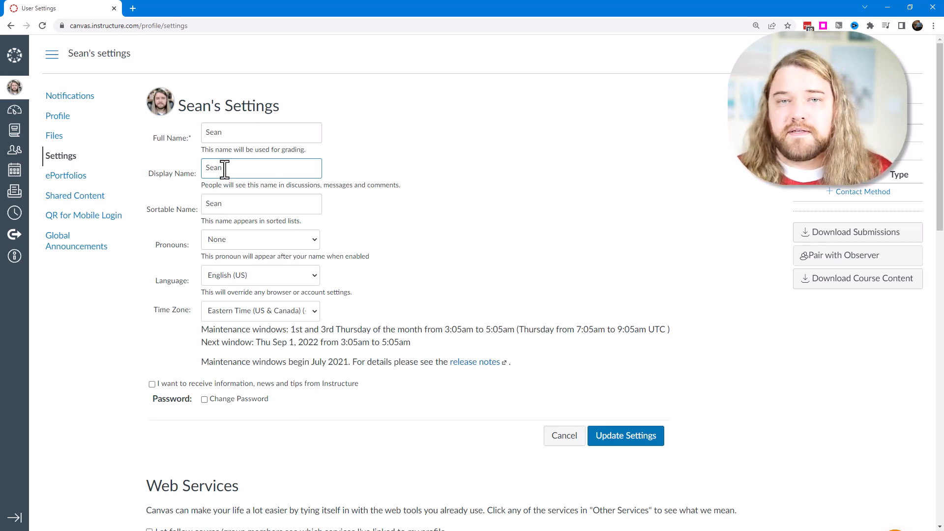
pyautogui.moveTo(225, 170); pyautogui.dragTo(202, 170)
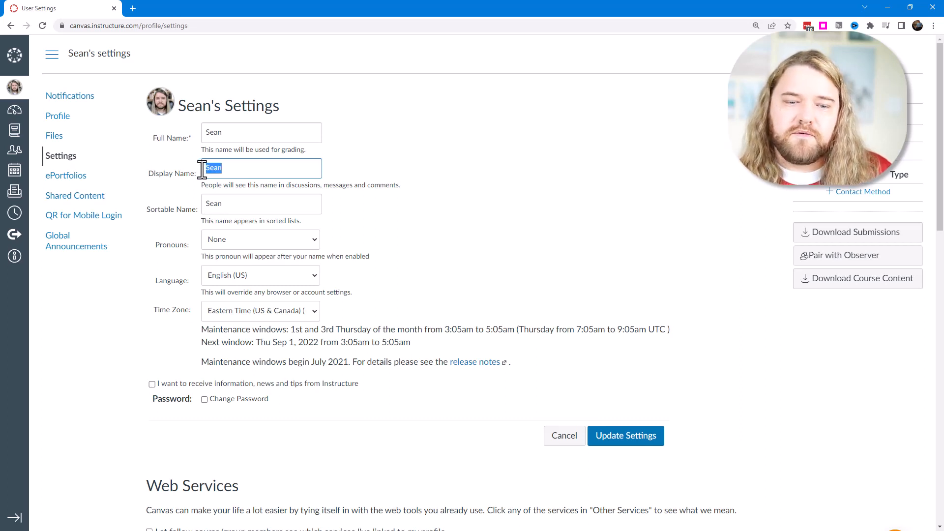
pyautogui.click(260, 171)
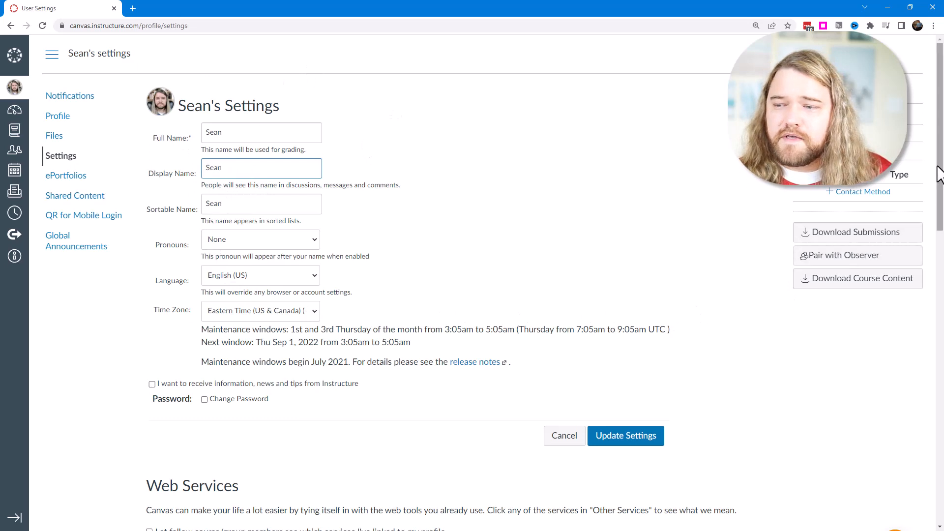
# Review the Web Services and Feature Options sections, including the description of the High Contrast UI feature.
pyautogui.moveTo(939, 165); pyautogui.dragTo(942, 324)
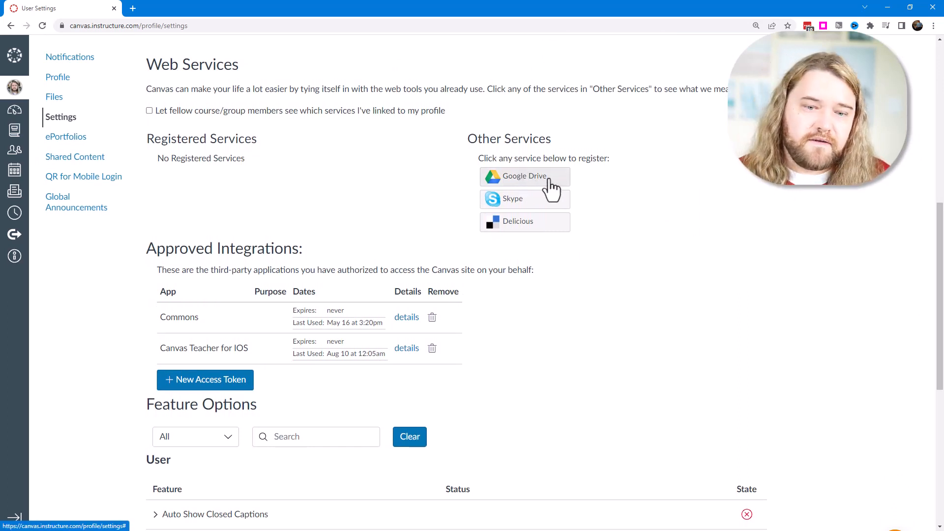
pyautogui.moveTo(941, 239); pyautogui.dragTo(932, 389)
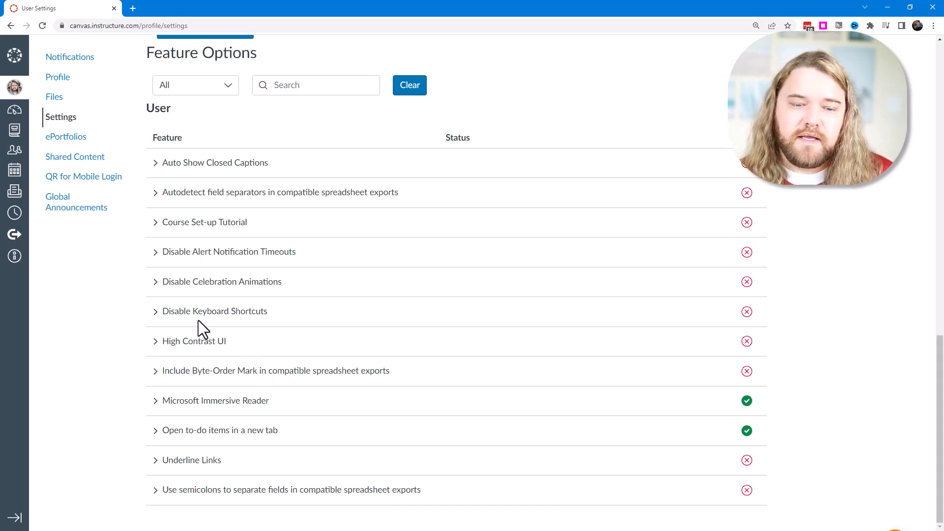
pyautogui.click(159, 347)
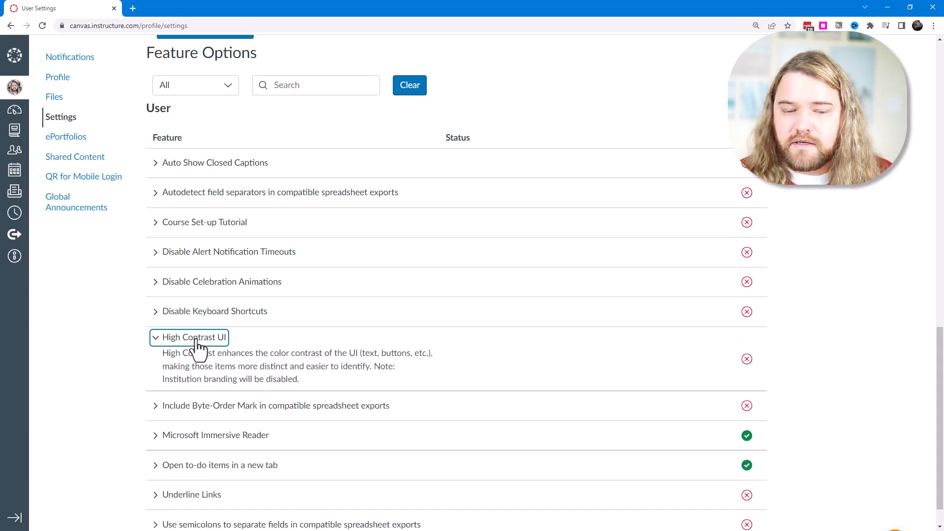
pyautogui.click(155, 347)
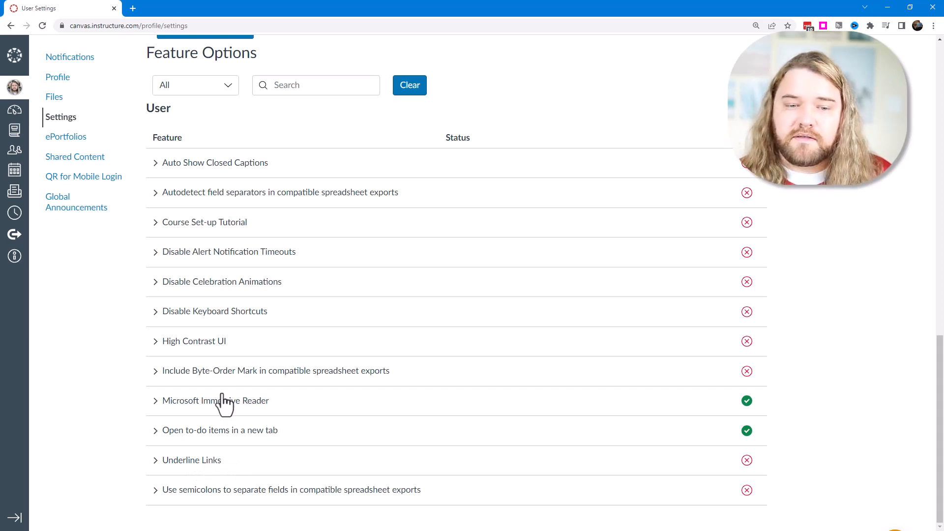
# Examine the Ways to Contact section and the Email, Text (SMS) and Slack Email registration forms, closing them without registering anything.
pyautogui.scroll(15, 890, 252)
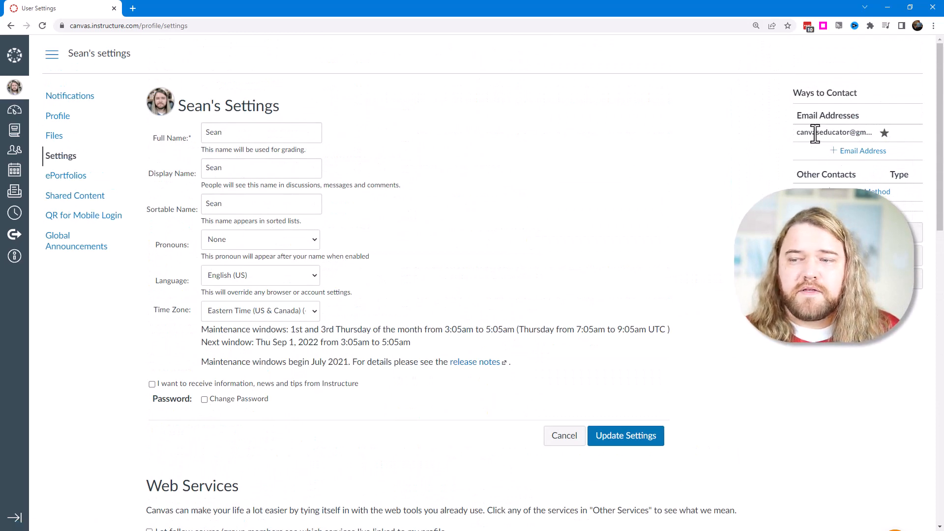
pyautogui.moveTo(813, 133); pyautogui.dragTo(862, 133)
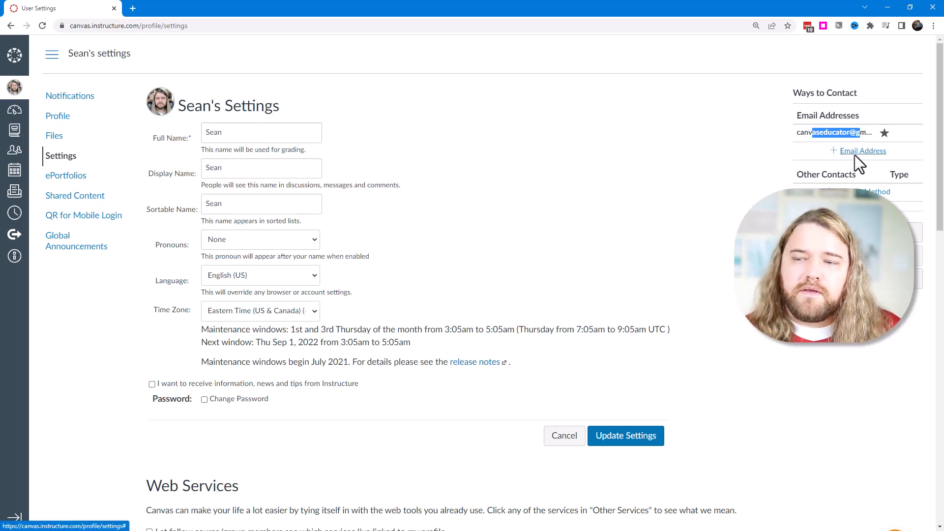
pyautogui.click(856, 153)
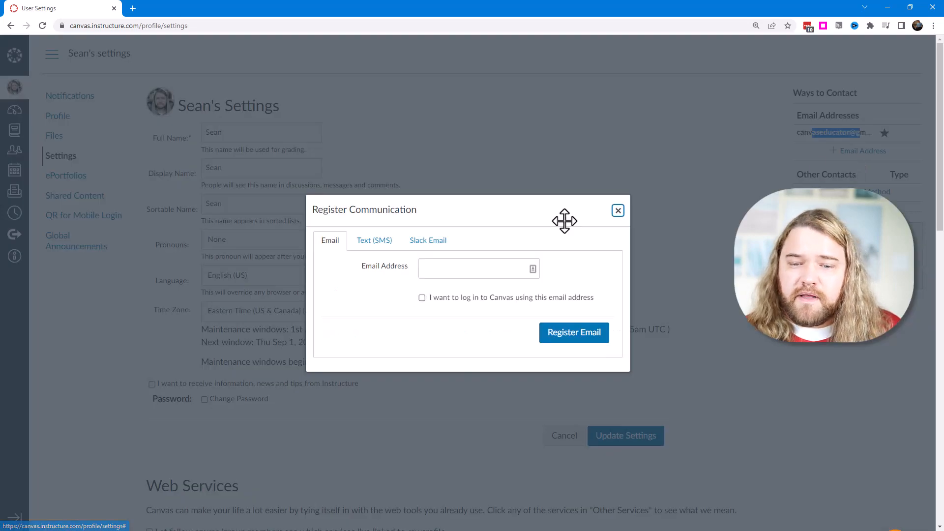
pyautogui.click(437, 269)
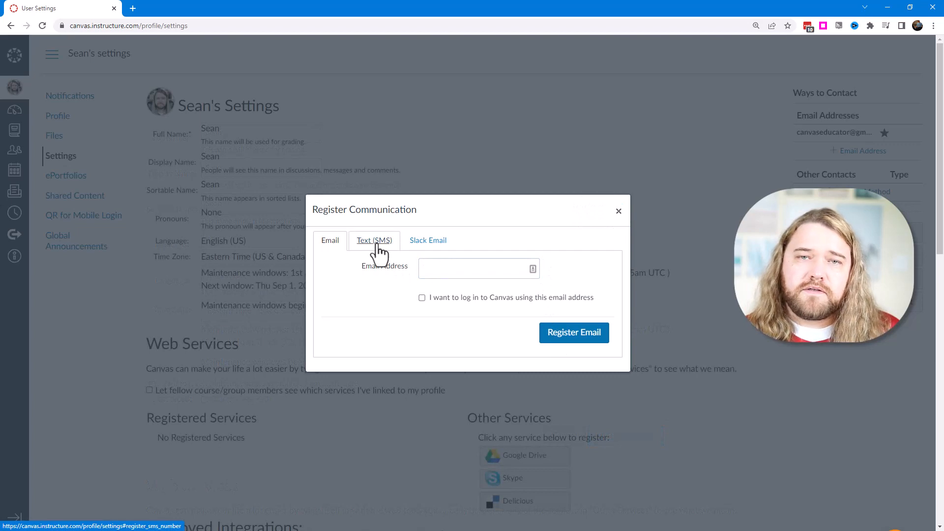
pyautogui.click(376, 244)
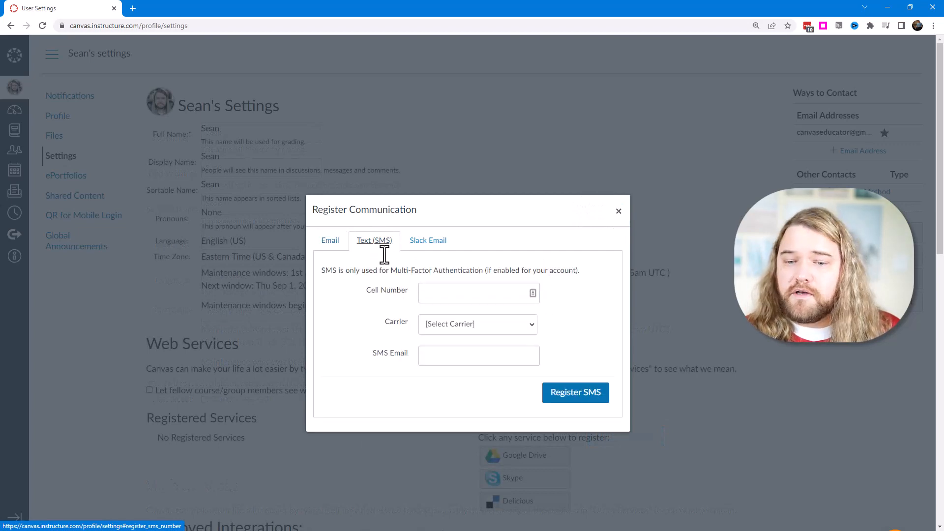
pyautogui.click(434, 242)
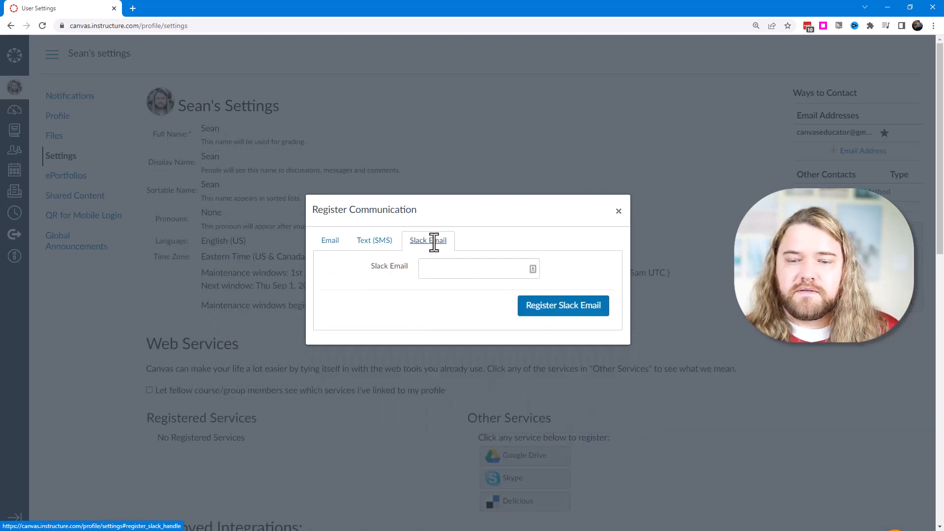
pyautogui.click(618, 212)
# Open the account's notification settings and check the email address that receives the notifications.
pyautogui.click(78, 96)
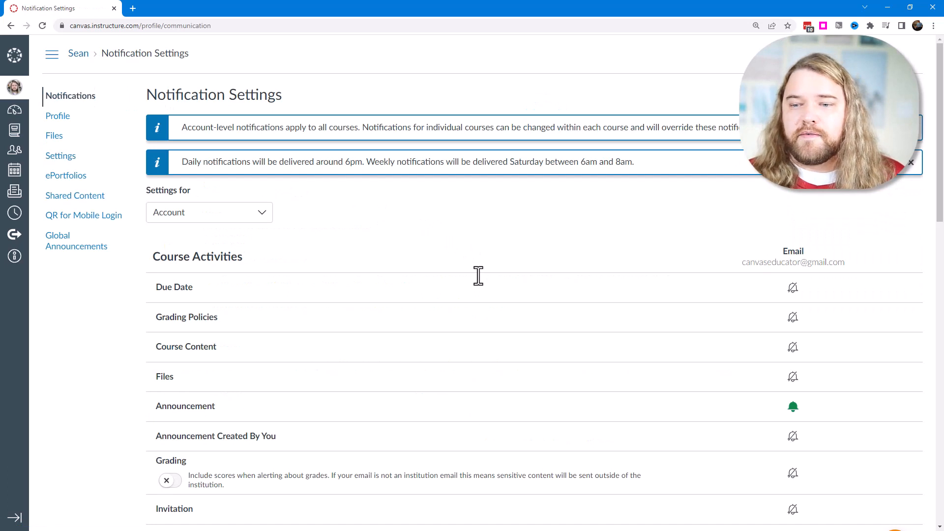
pyautogui.moveTo(760, 262); pyautogui.dragTo(802, 256)
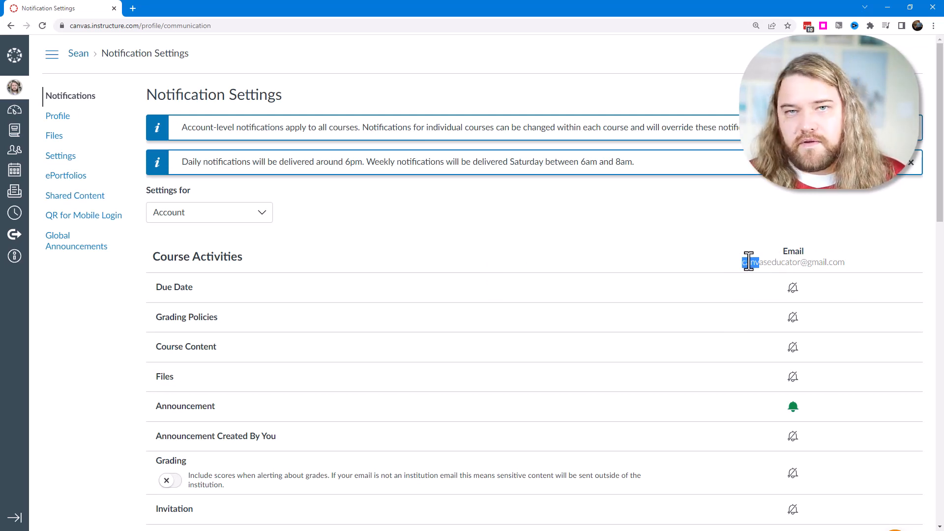
# Examine the courses offered under Settings for, keeping the notification settings on Account.
pyautogui.click(768, 245)
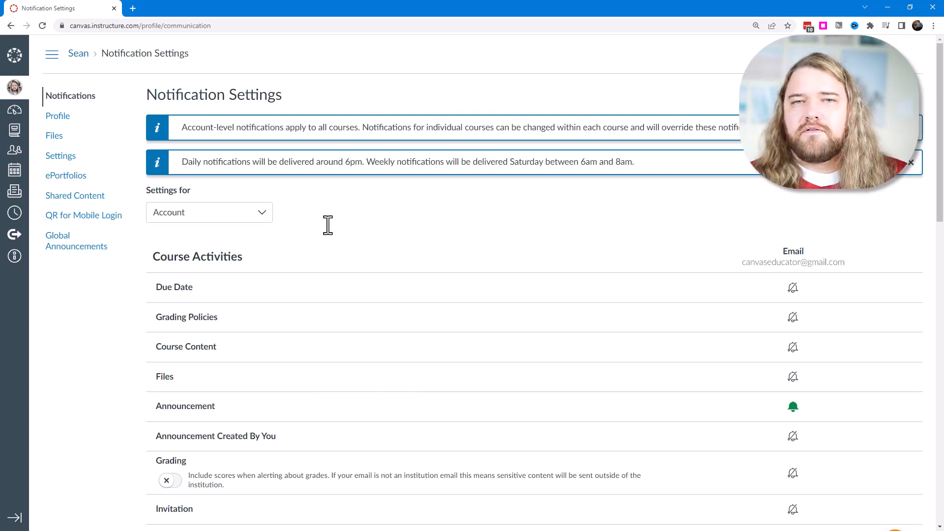
pyautogui.click(265, 215)
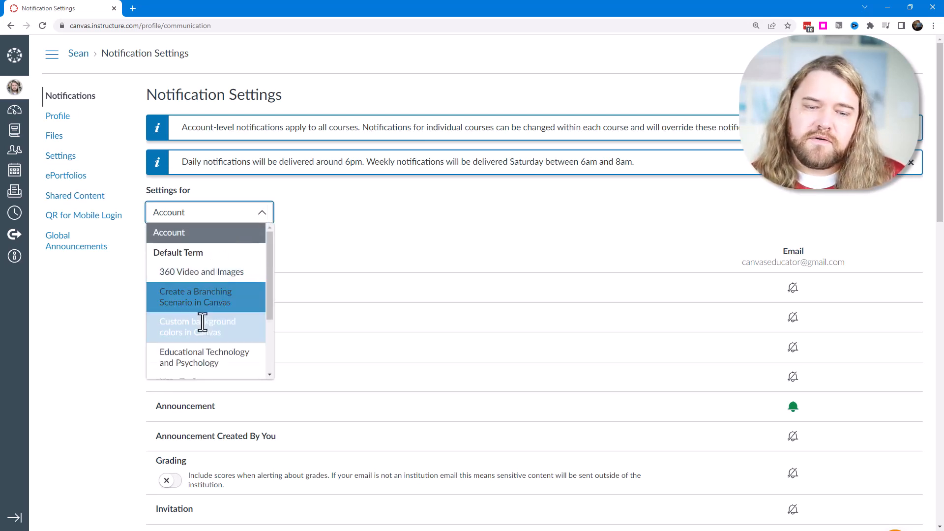
pyautogui.scroll(-5, 203, 345)
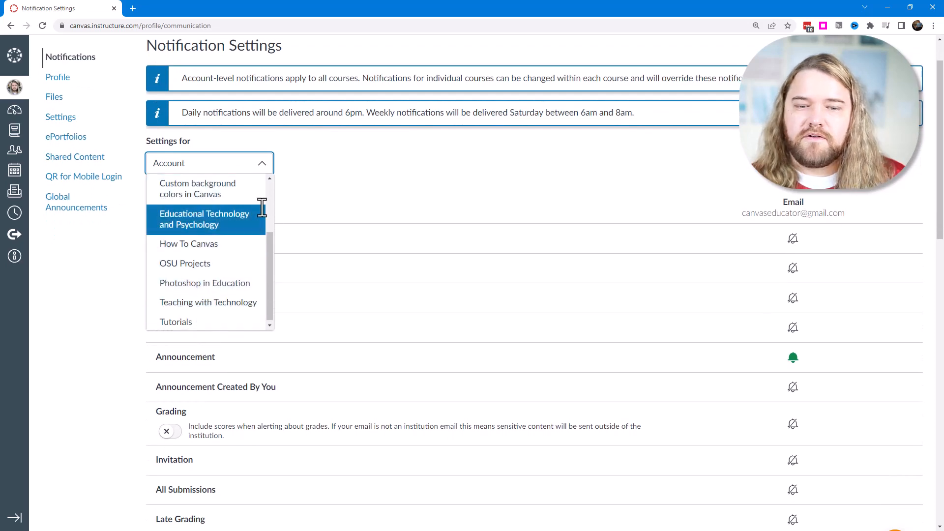
pyautogui.click(306, 170)
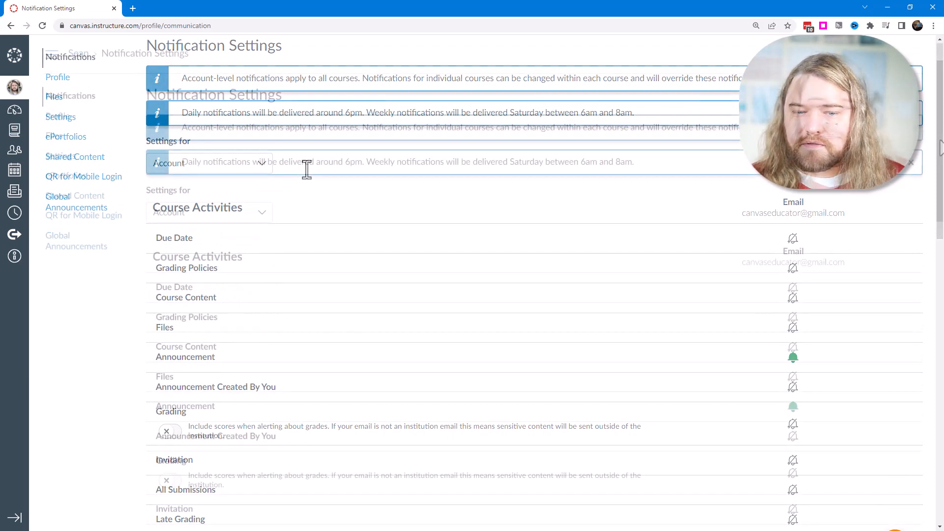
# Review the notification categories and the frequency options offered for Announcement emails, without changing any of them.
pyautogui.scroll(-1, 941, 177)
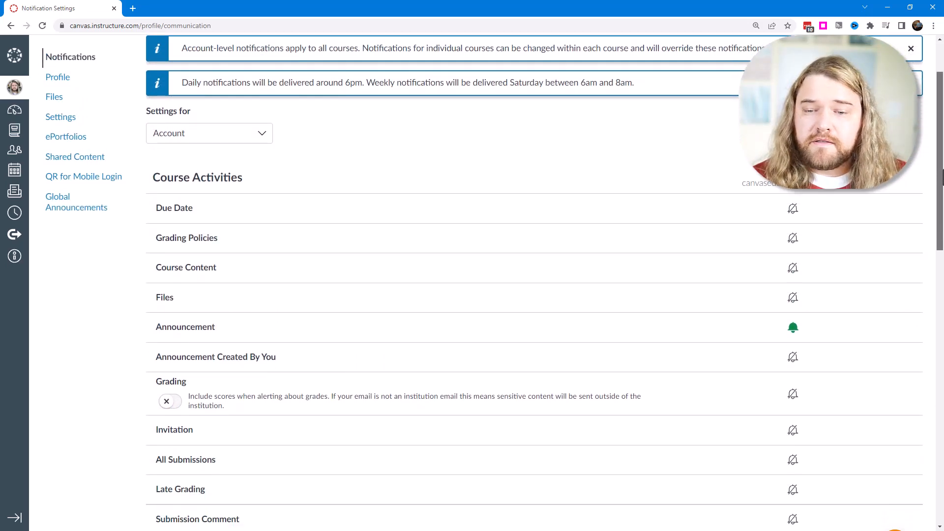
pyautogui.scroll(-6, 942, 177)
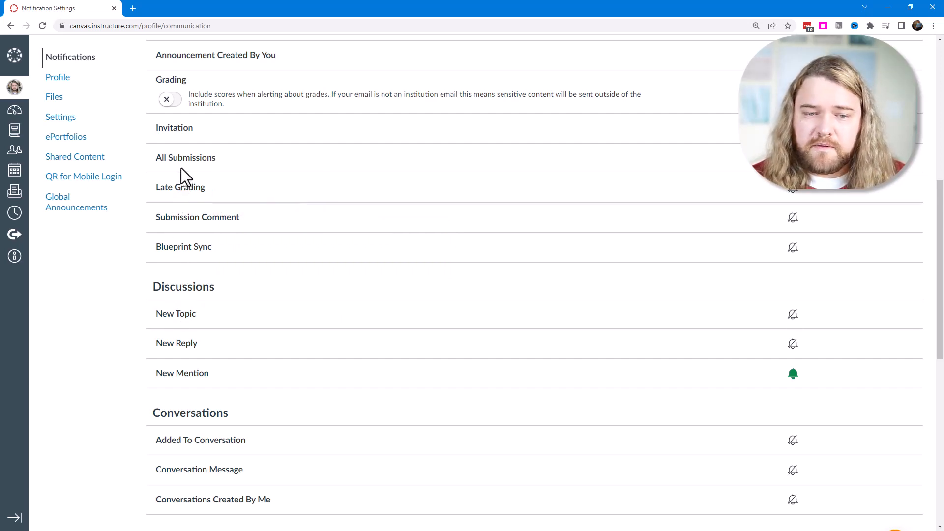
pyautogui.scroll(7, 815, 274)
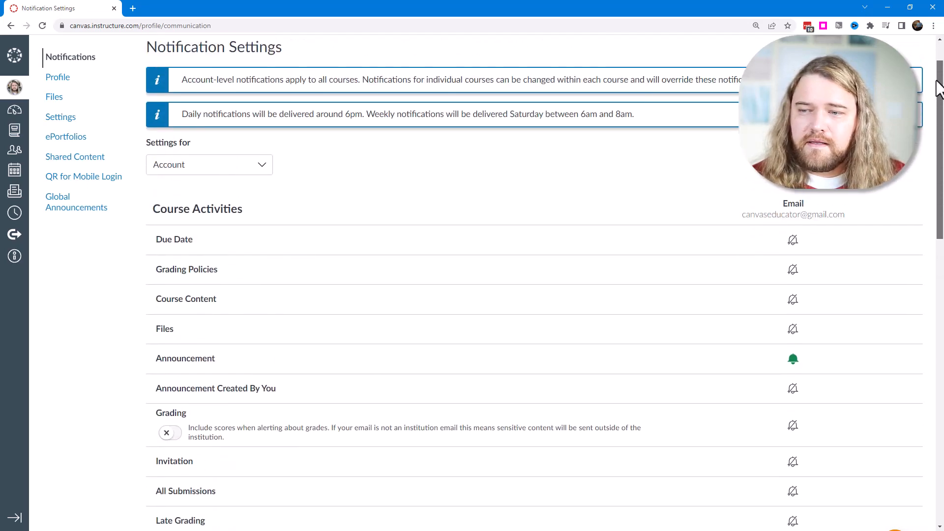
pyautogui.click(794, 370)
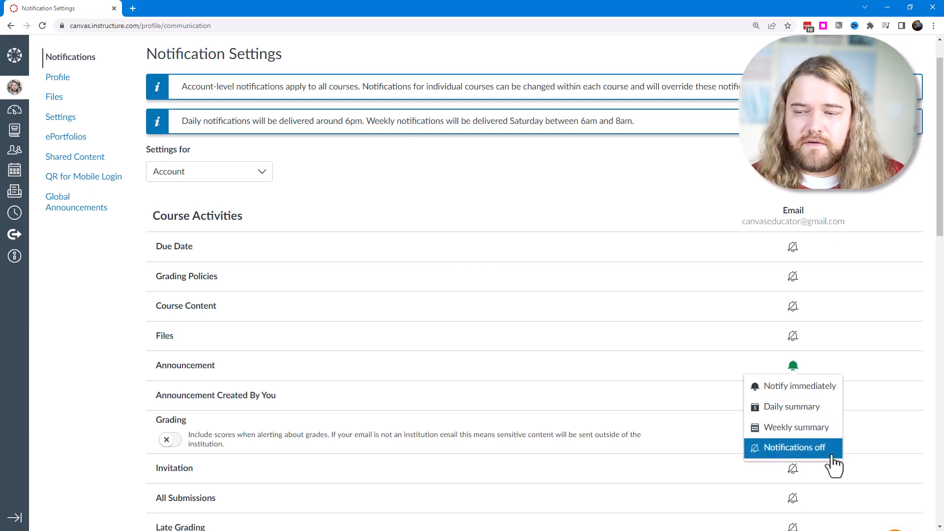
pyautogui.click(915, 194)
pyautogui.click(903, 201)
pyautogui.moveTo(940, 214); pyautogui.dragTo(940, 180)
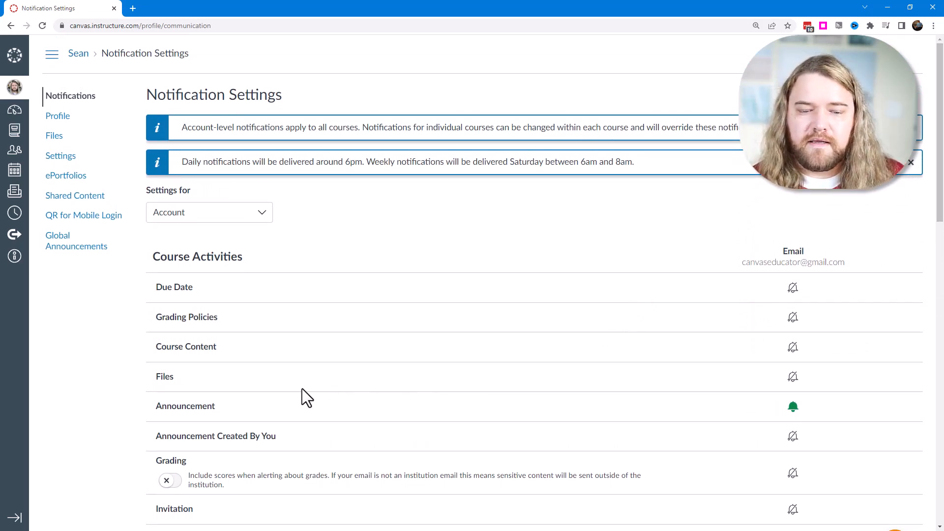
# Set Announcement email notifications to Notify immediately and look over the Discussions, Conversations and Scheduling categories.
pyautogui.moveTo(191, 410)
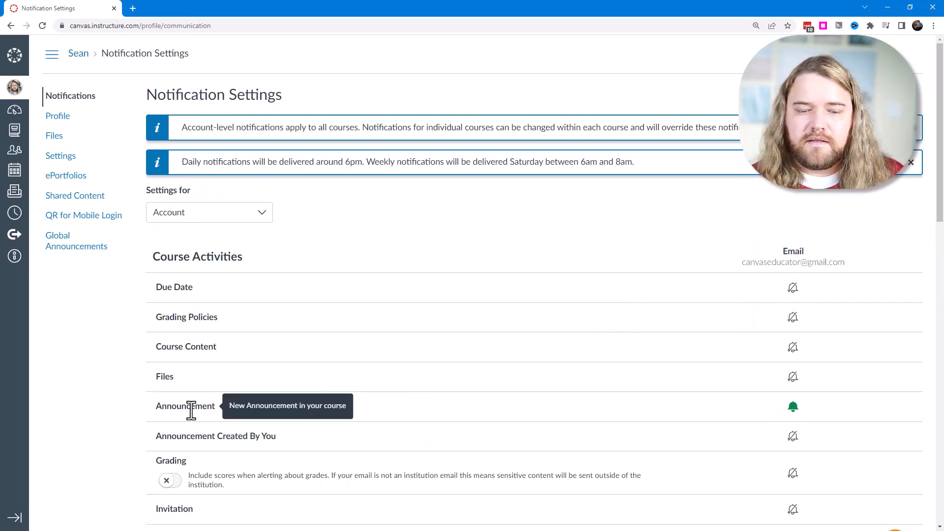
pyautogui.click(795, 412)
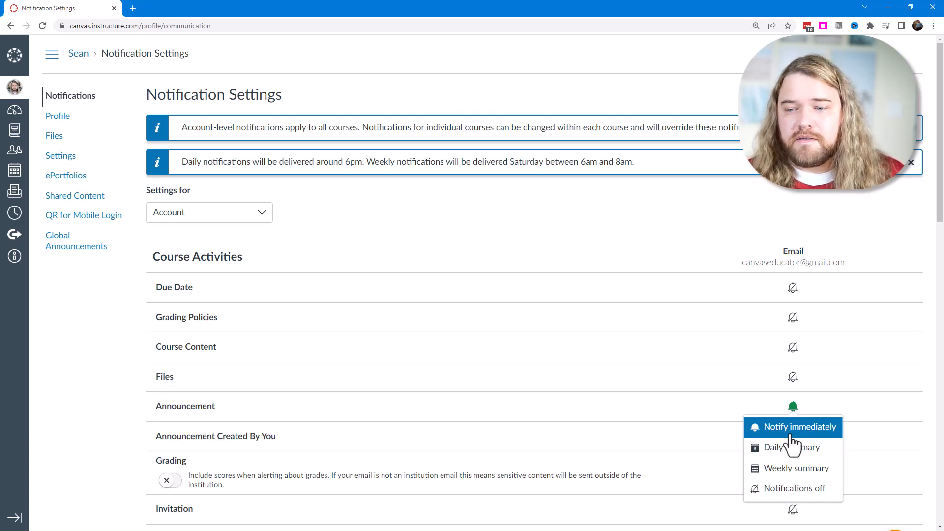
pyautogui.click(791, 435)
pyautogui.moveTo(940, 188); pyautogui.dragTo(942, 353)
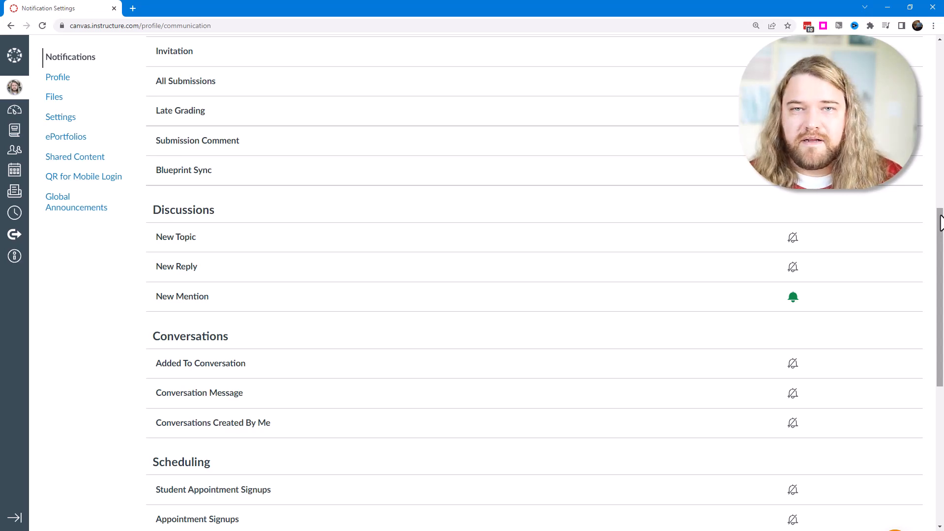
pyautogui.moveTo(941, 216); pyautogui.dragTo(943, 47)
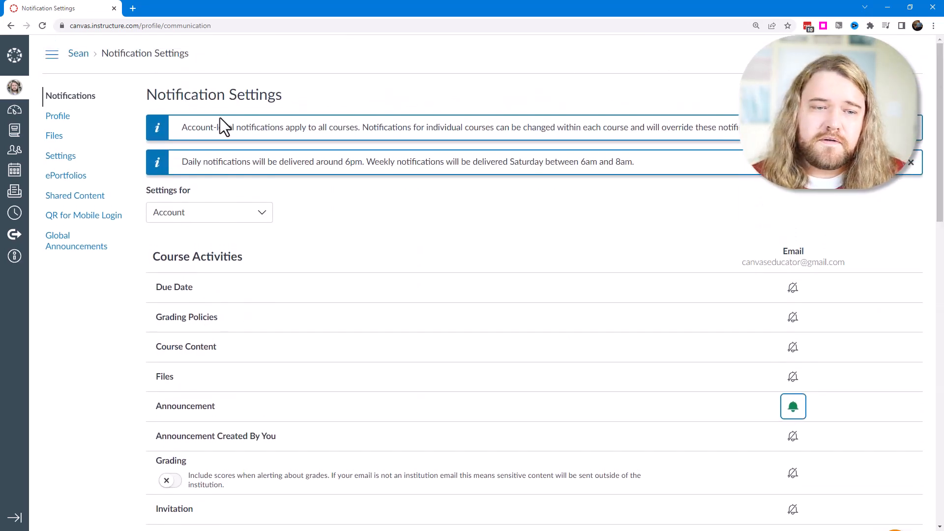
# Open the user profile for editing and examine its Pronouns options, Title and Biography fields without changing them.
pyautogui.click(59, 118)
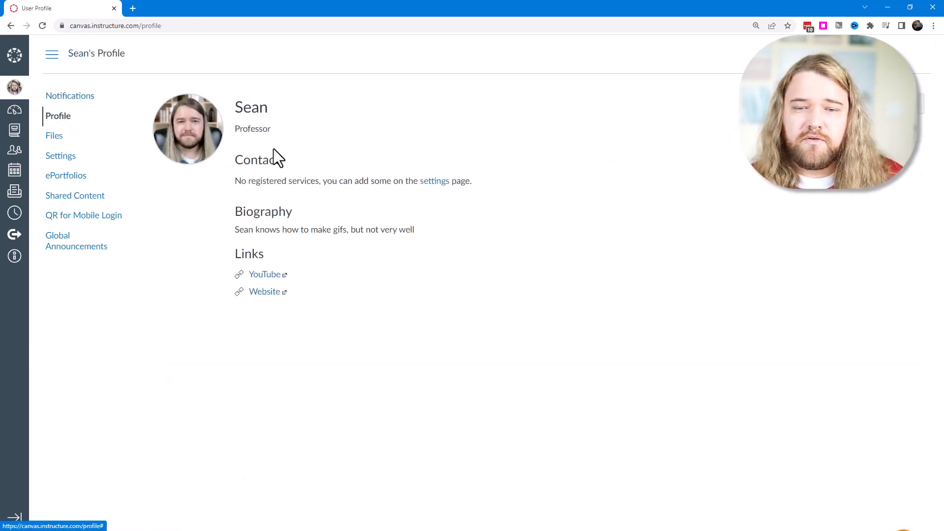
pyautogui.click(891, 104)
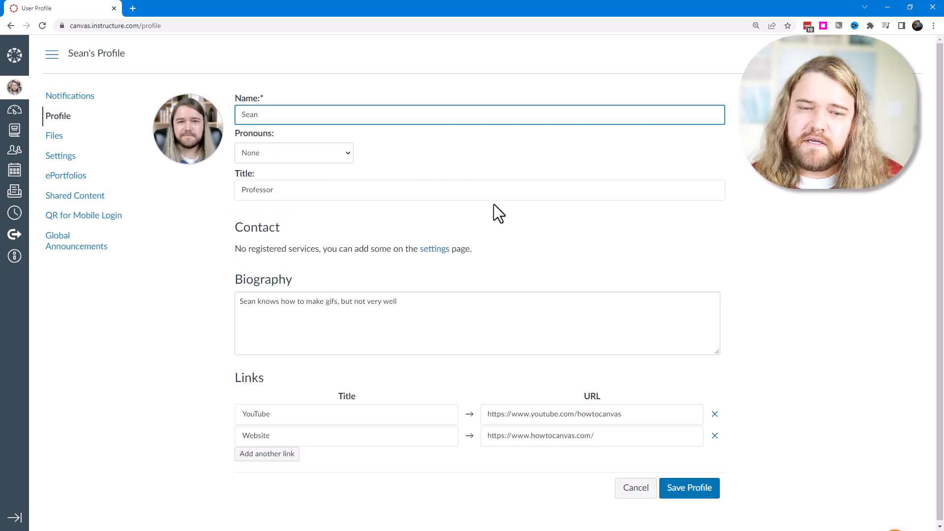
pyautogui.click(350, 153)
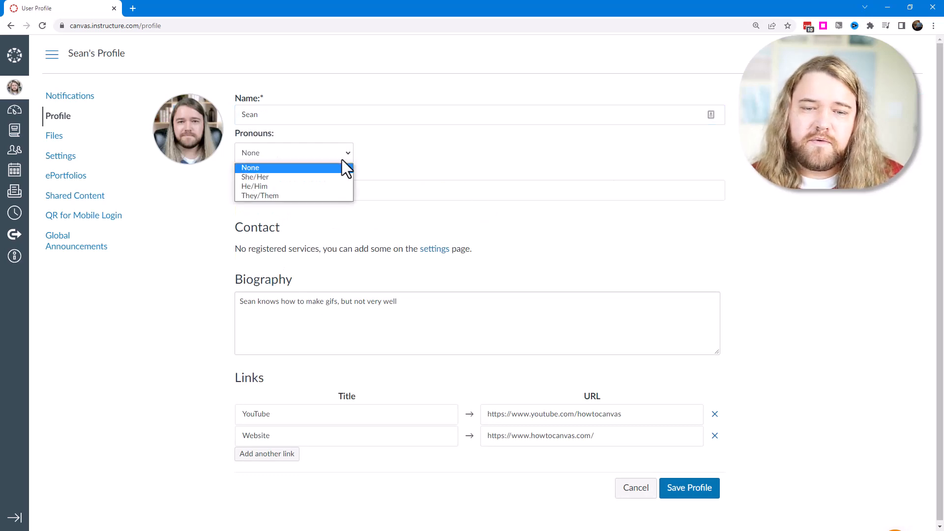
pyautogui.click(432, 151)
pyautogui.click(284, 196)
pyautogui.click(293, 304)
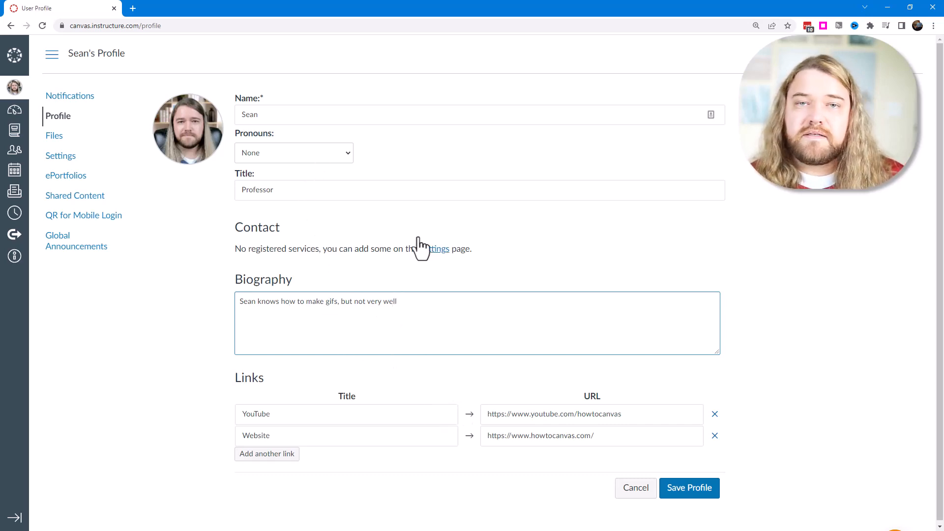
# Examine the Upload a Picture, Take a Picture and From Gravatar options for the profile picture, without granting camera access or saving.
pyautogui.click(211, 154)
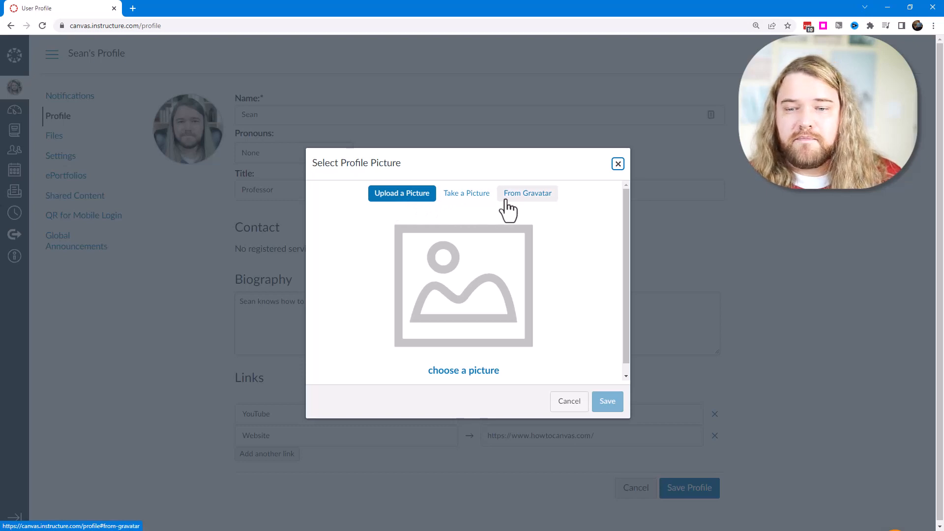
pyautogui.click(529, 206)
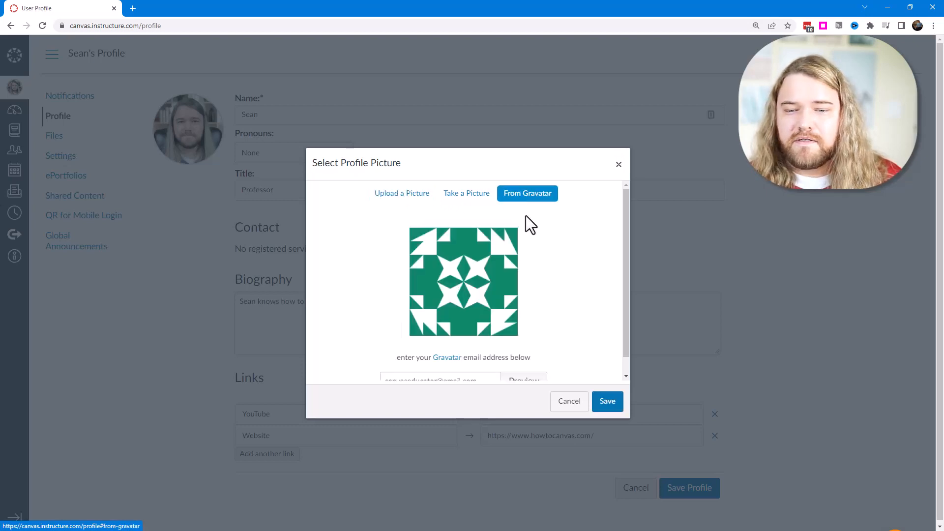
pyautogui.click(418, 208)
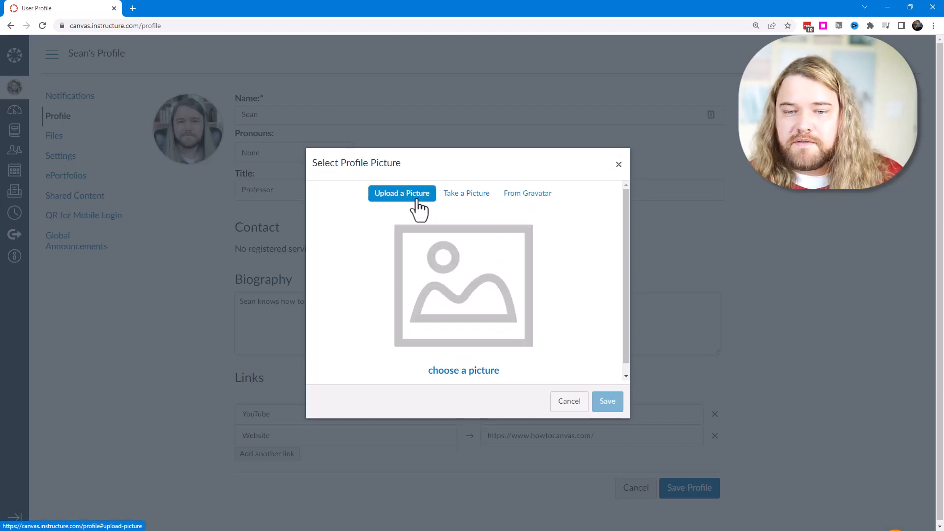
pyautogui.click(462, 201)
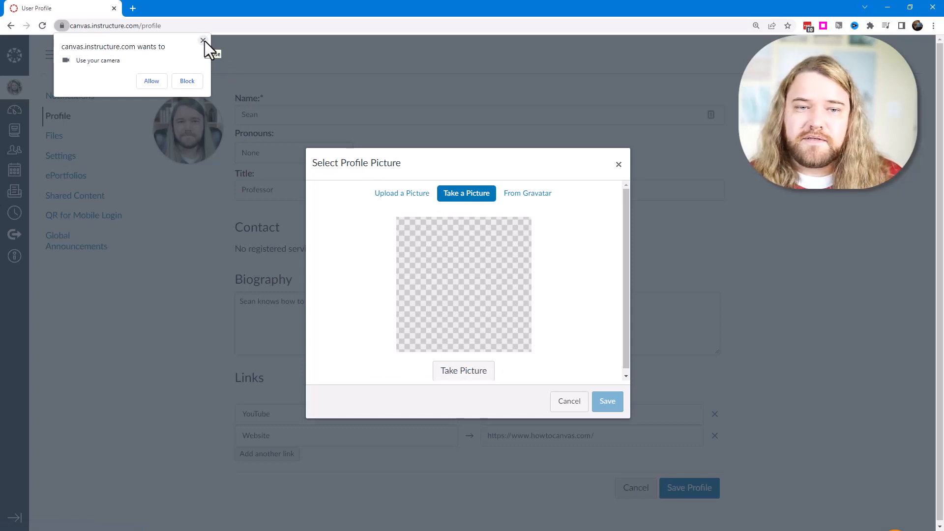
pyautogui.click(204, 41)
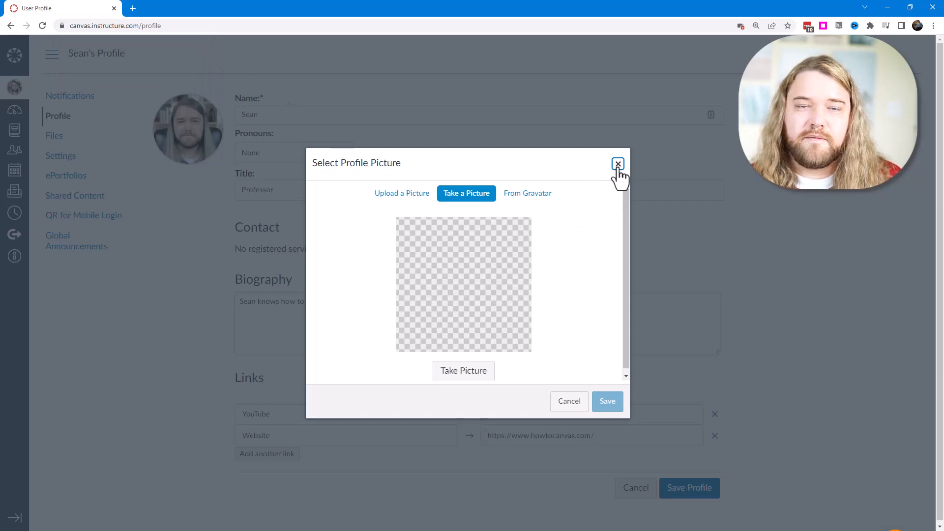
pyautogui.click(618, 164)
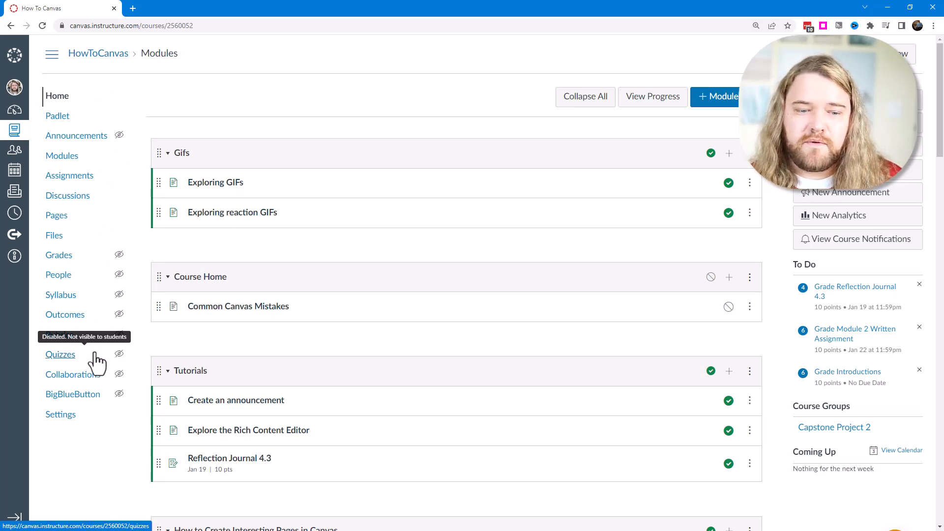
# Open the How To Canvas course's feature options in its settings and read the description of Discussions/Announcements Redesign.
pyautogui.click(65, 415)
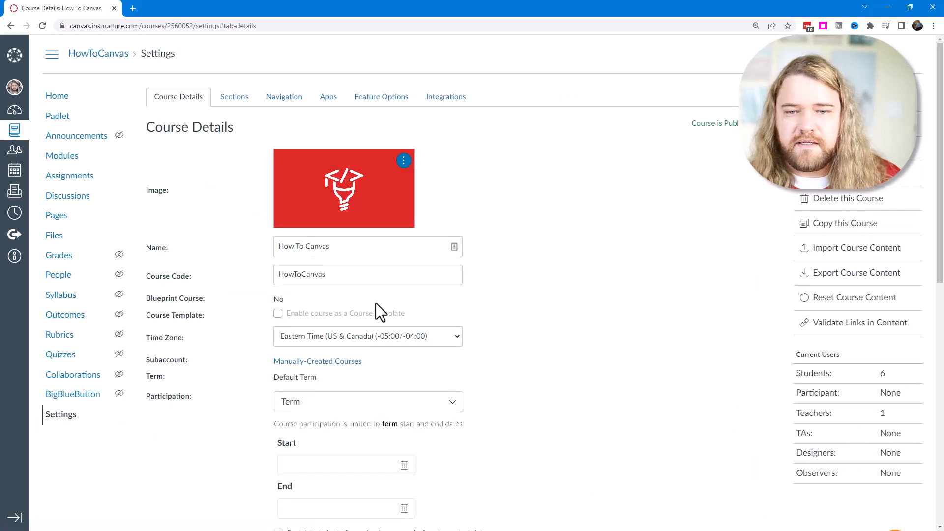
pyautogui.click(385, 104)
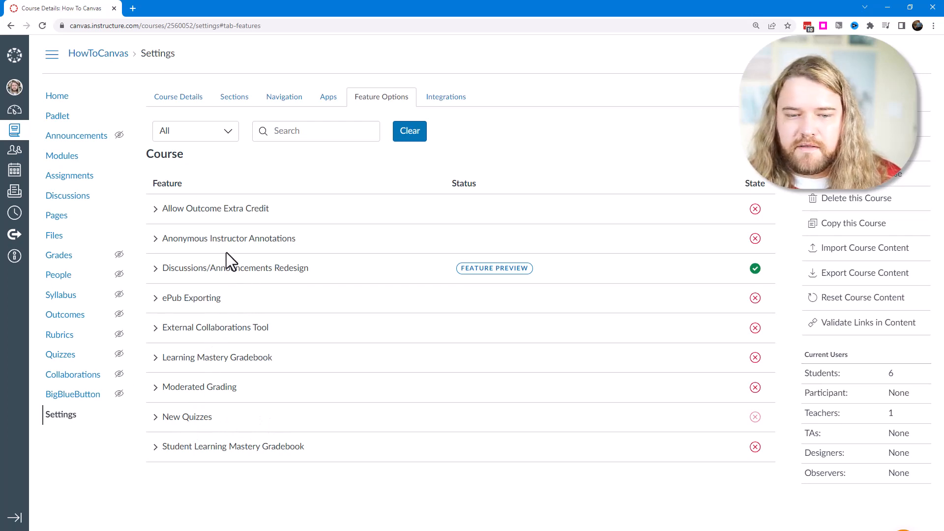
pyautogui.click(158, 270)
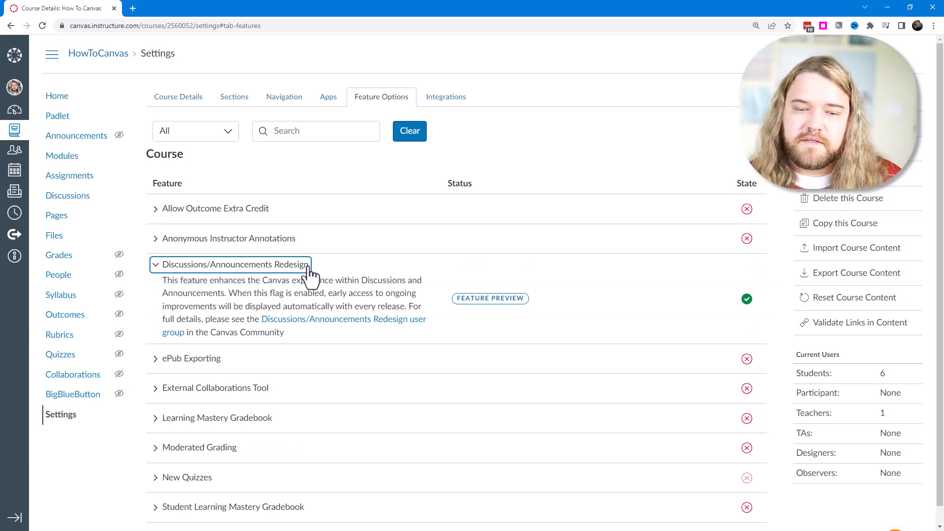
pyautogui.click(157, 265)
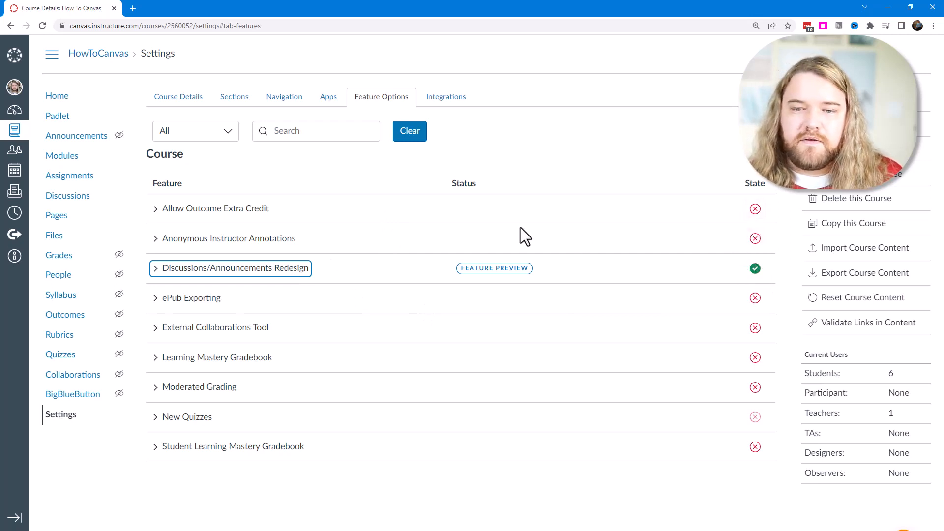
# Browse the catalogue of external apps that can be added to the course.
pyautogui.click(327, 97)
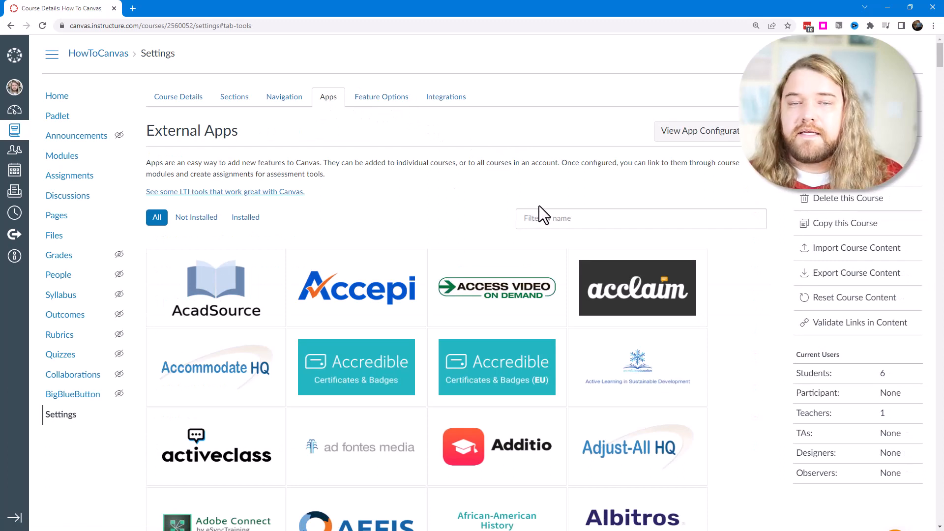
pyautogui.scroll(-8, 716, 280)
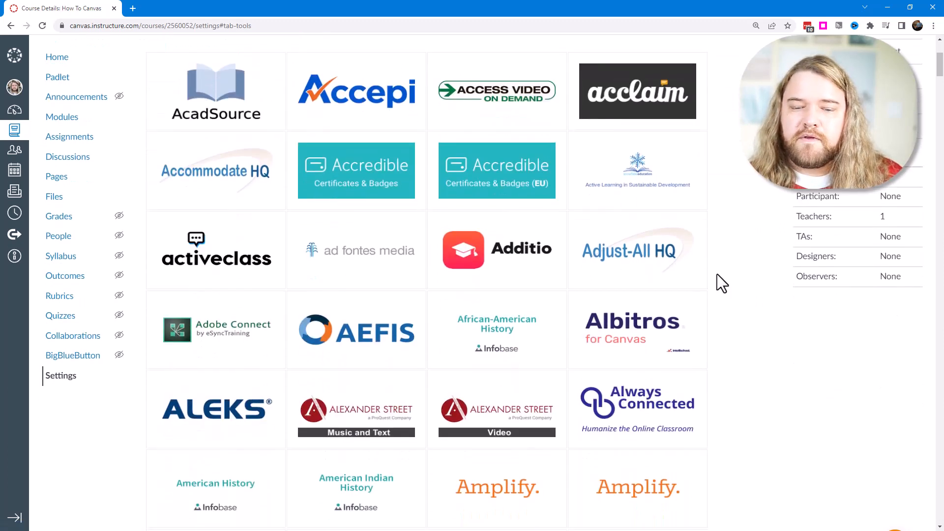
pyautogui.scroll(-5, 701, 302)
pyautogui.scroll(6, 709, 290)
pyautogui.scroll(7, 688, 246)
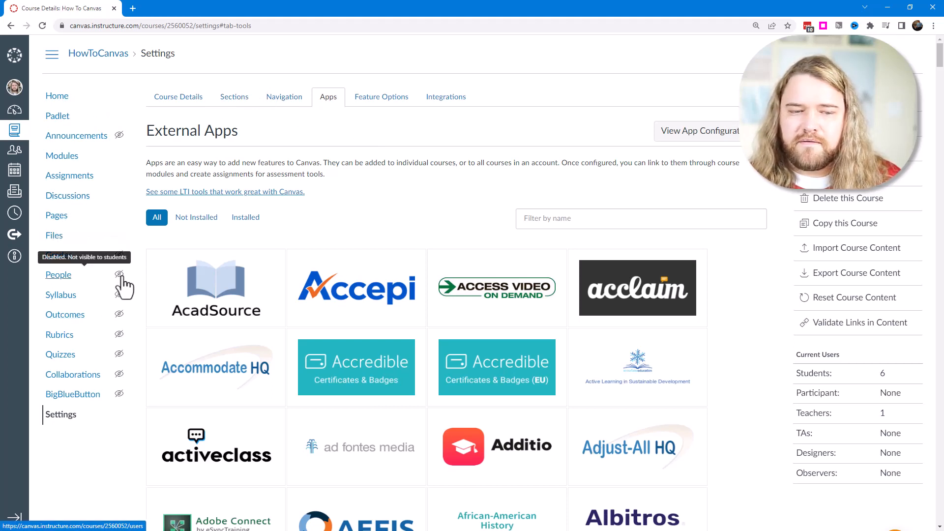
# Move Grades out of the hidden items in the course navigation settings and place it between Pages and Files.
pyautogui.click(284, 97)
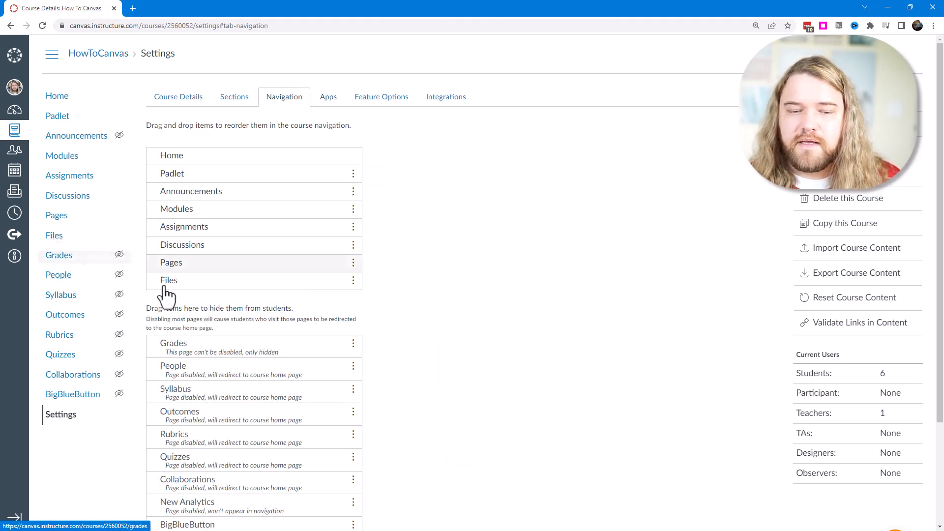
pyautogui.scroll(-3, 299, 320)
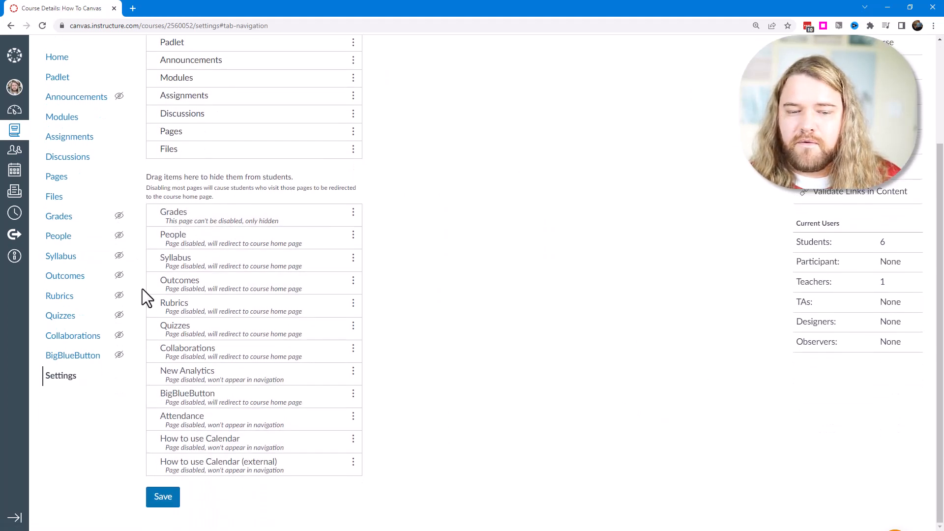
pyautogui.moveTo(217, 224); pyautogui.dragTo(192, 120)
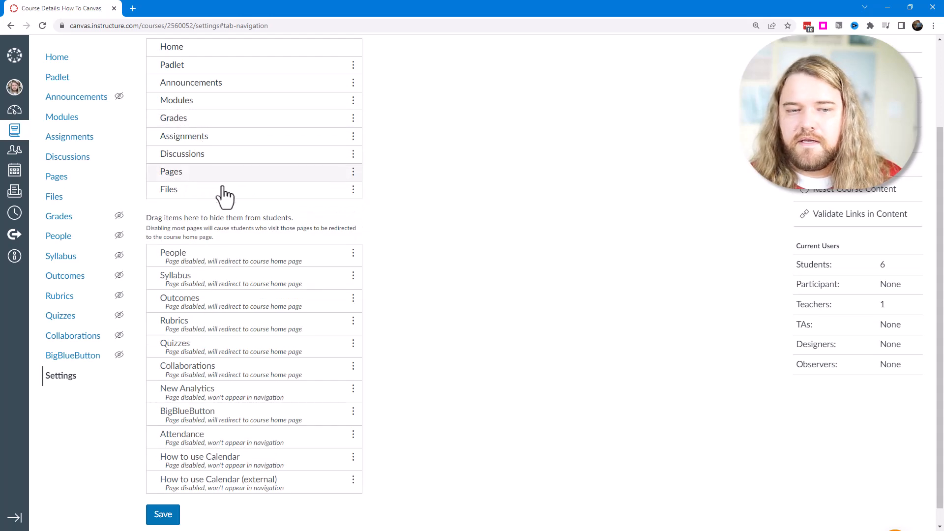
pyautogui.scroll(2, 246, 207)
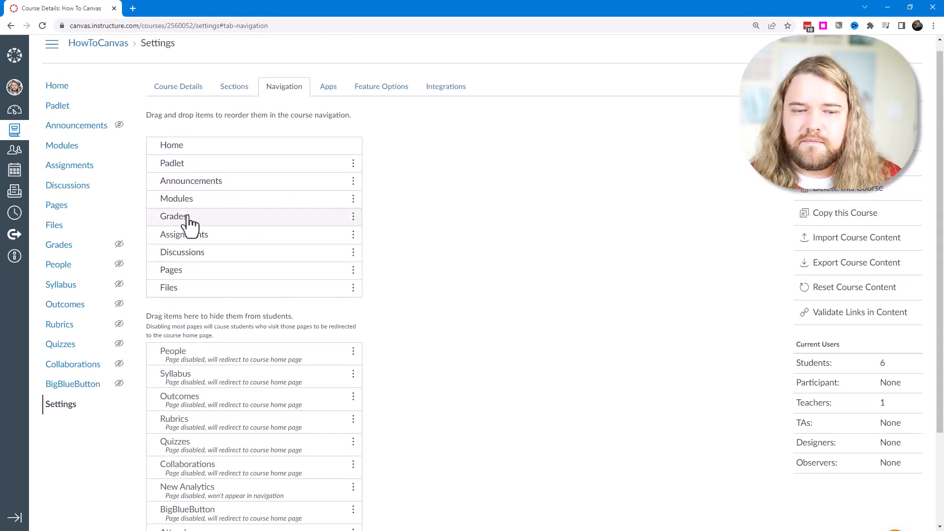
pyautogui.moveTo(187, 220); pyautogui.dragTo(195, 162)
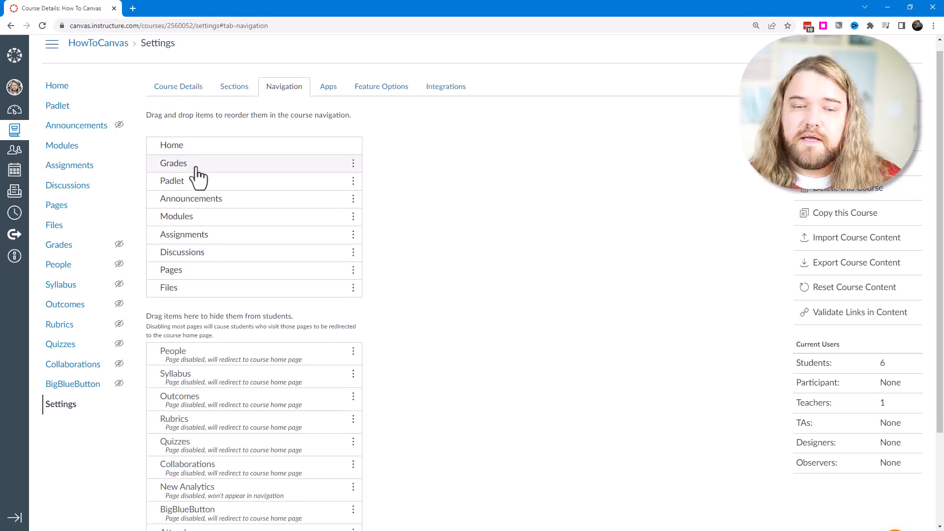
pyautogui.moveTo(182, 173); pyautogui.dragTo(189, 277)
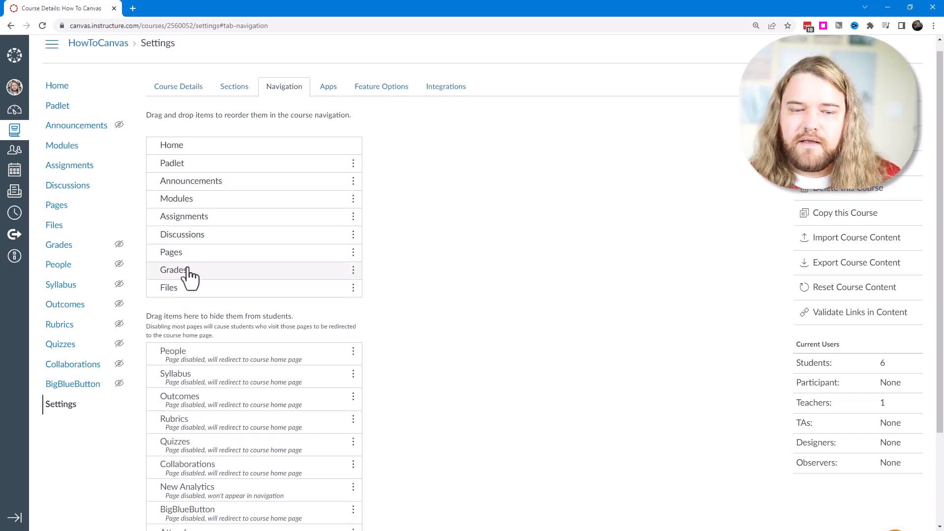
# Save the reordered course navigation, and check in its settings why Announcements is marked as hidden from students.
pyautogui.scroll(-3, 379, 314)
pyautogui.click(166, 501)
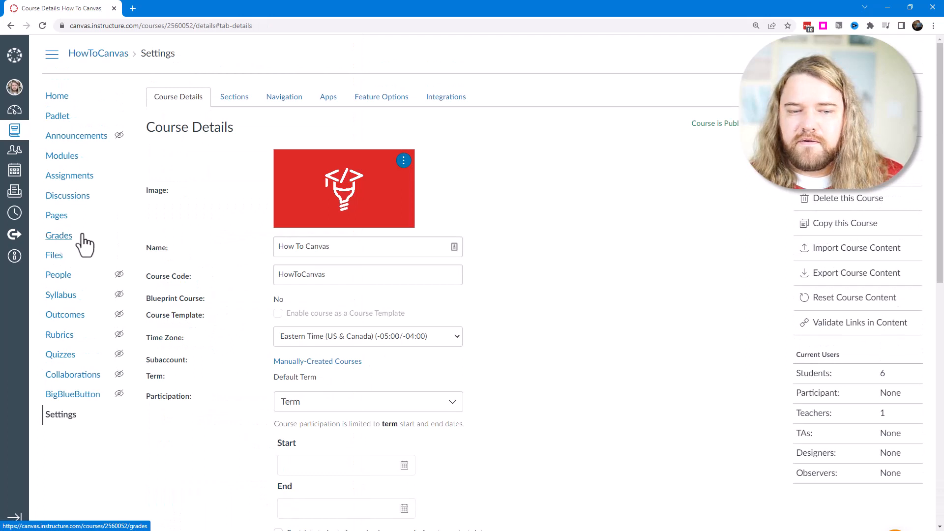
pyautogui.click(284, 98)
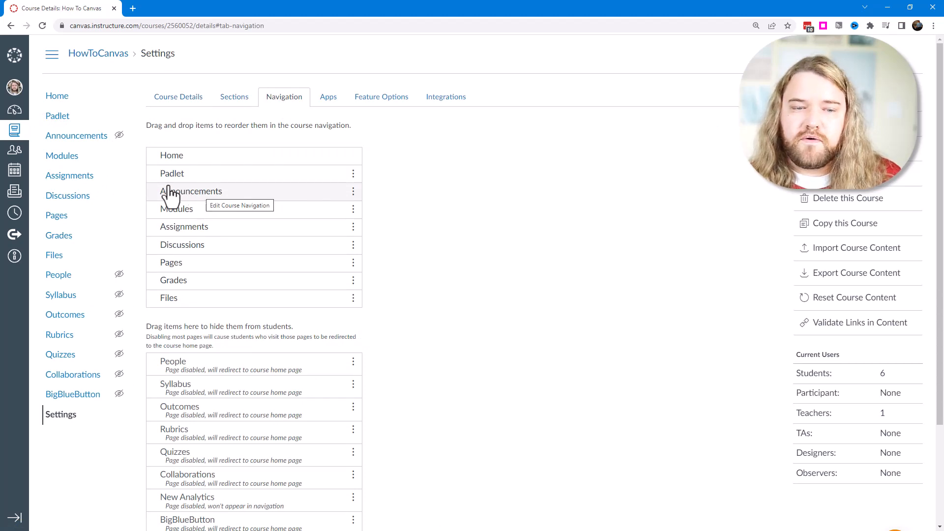
pyautogui.moveTo(123, 135)
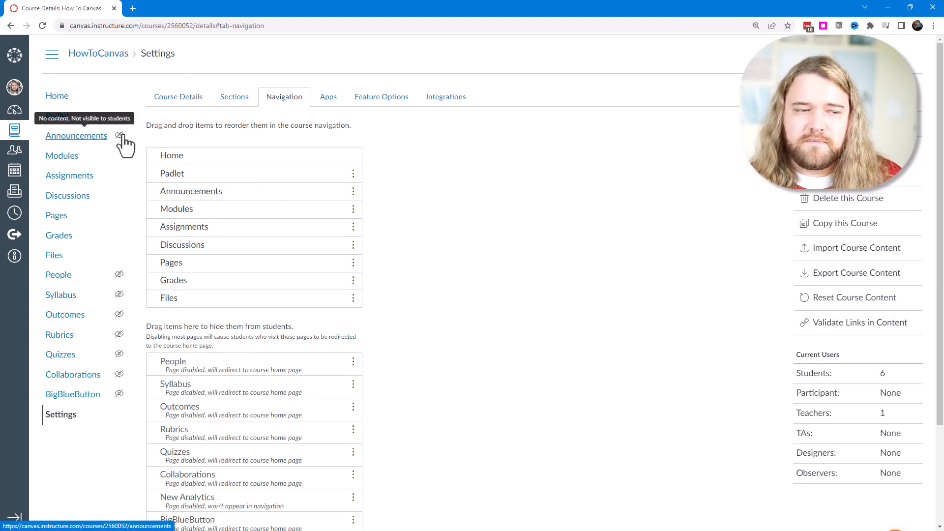
# Examine the course details, including the name, course code, time zone choices, participation dates, grading scheme and licence, without changing them.
pyautogui.click(181, 100)
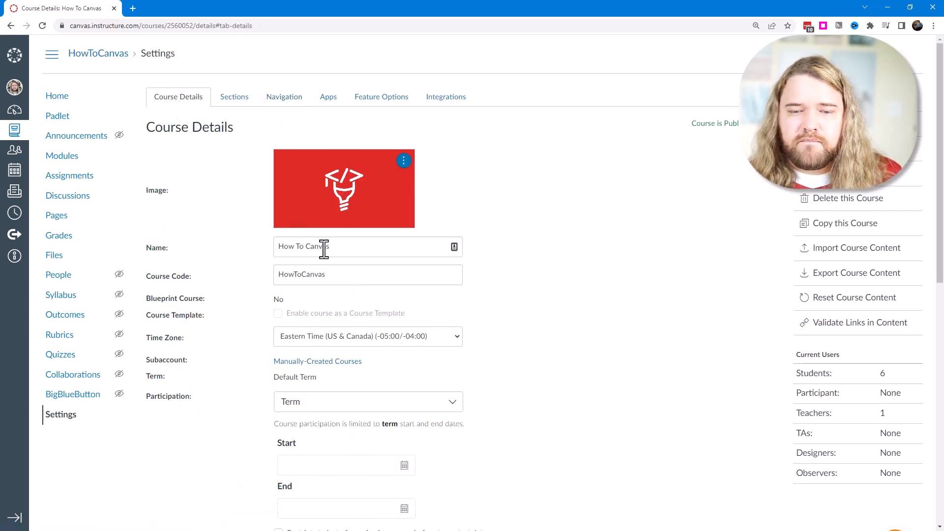
pyautogui.moveTo(331, 246); pyautogui.dragTo(285, 246)
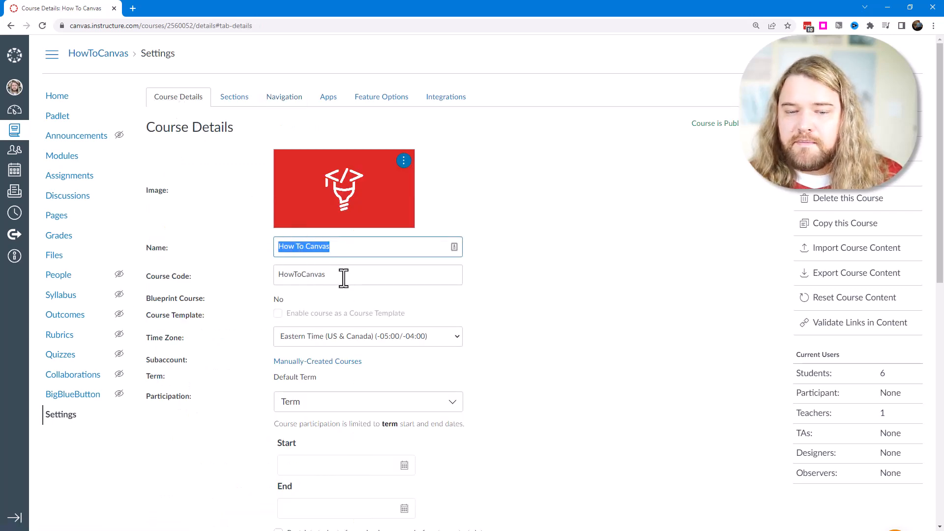
pyautogui.moveTo(344, 276); pyautogui.dragTo(281, 281)
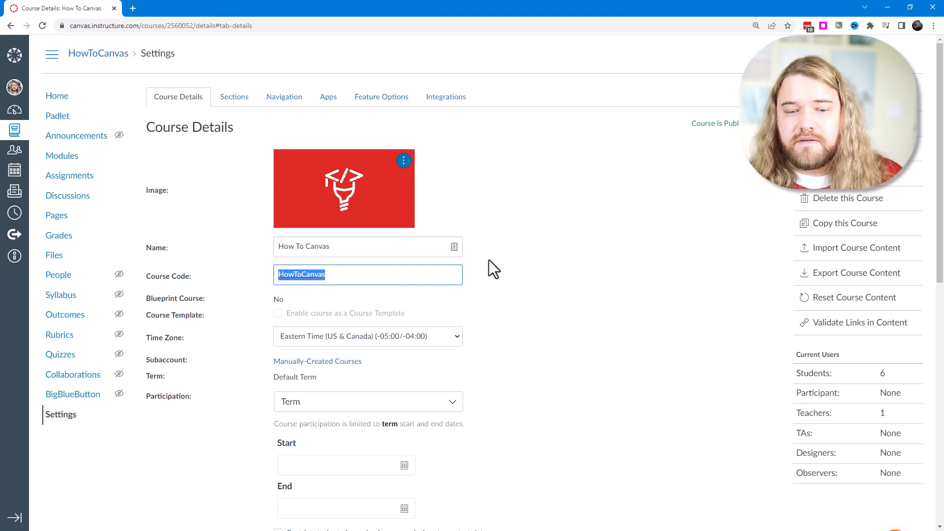
pyautogui.scroll(-3, 511, 257)
pyautogui.click(344, 187)
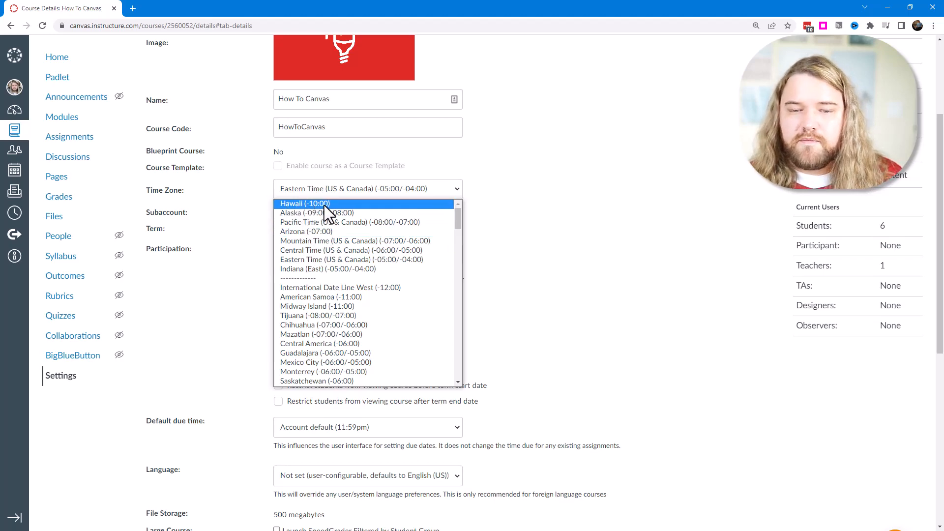
pyautogui.click(491, 189)
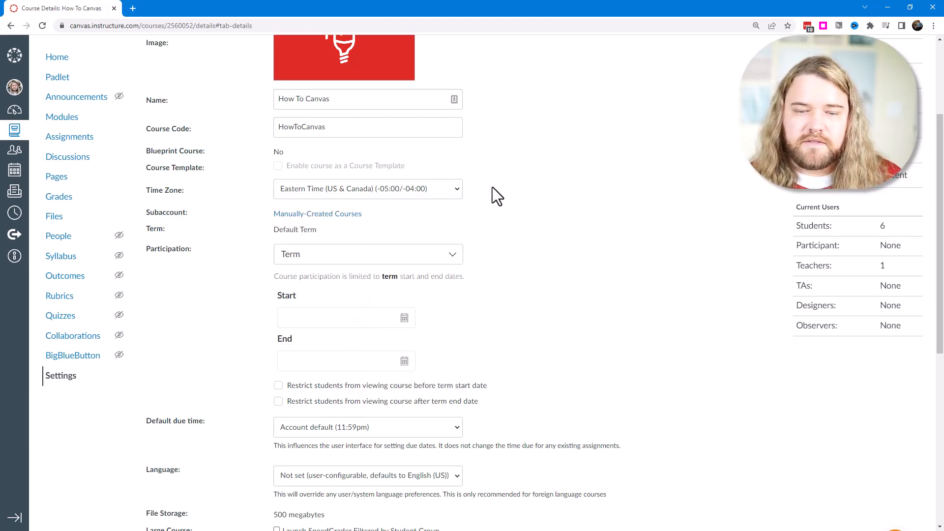
pyautogui.scroll(-6, 491, 192)
pyautogui.scroll(-1, 512, 219)
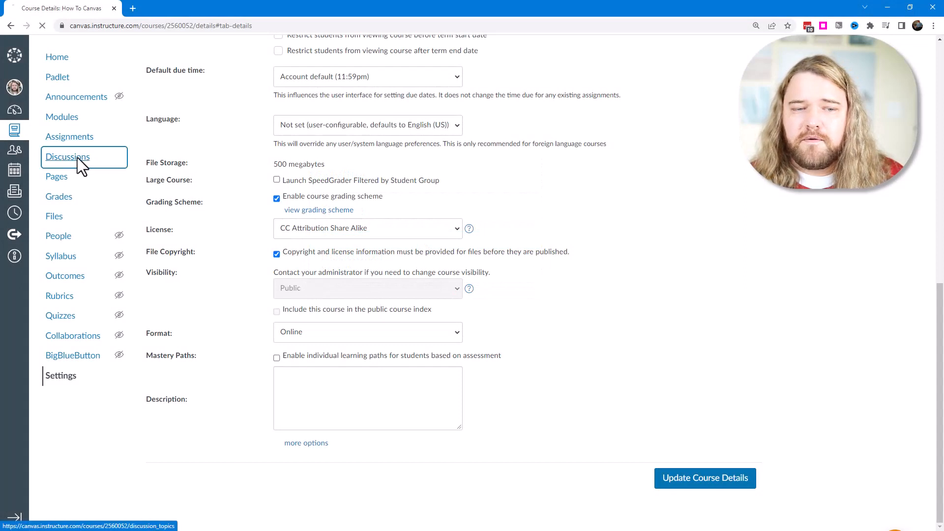
# Open the course's Introductions discussion for editing.
pyautogui.click(69, 156)
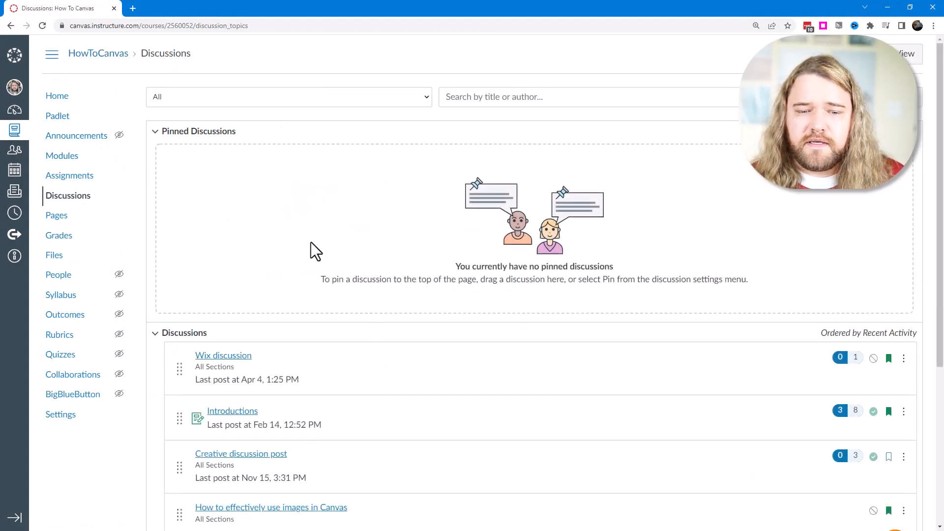
pyautogui.click(232, 412)
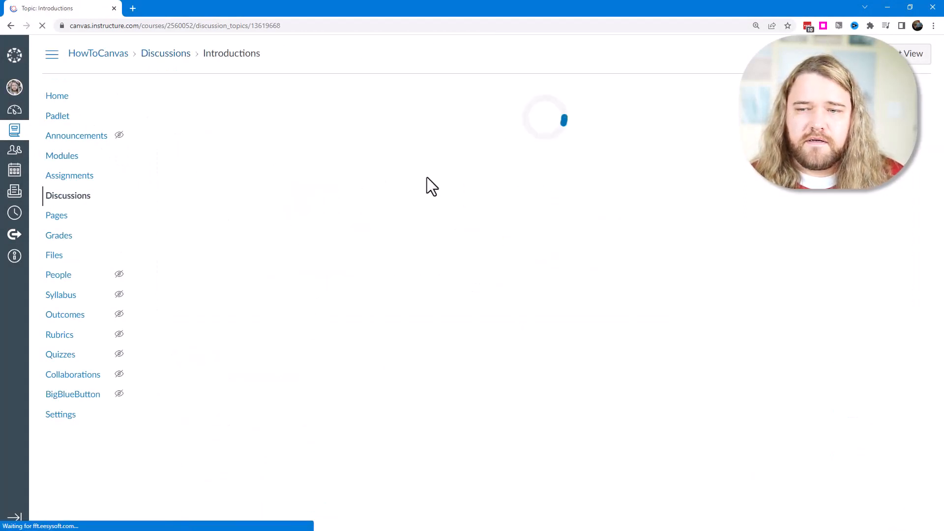
pyautogui.click(898, 172)
pyautogui.click(824, 234)
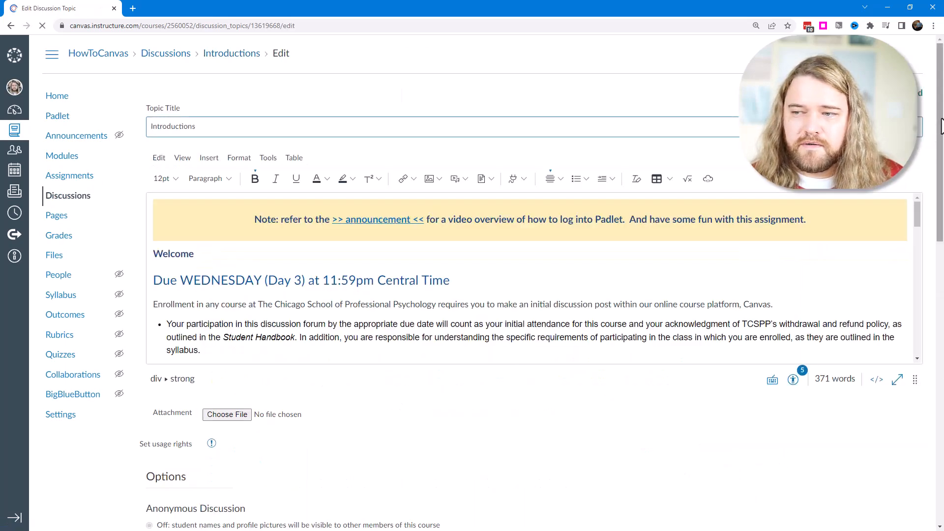
# Set the Introductions discussion's due date for everyone to Aug 24, 2022, 11:59 PM.
pyautogui.moveTo(936, 139); pyautogui.dragTo(942, 247)
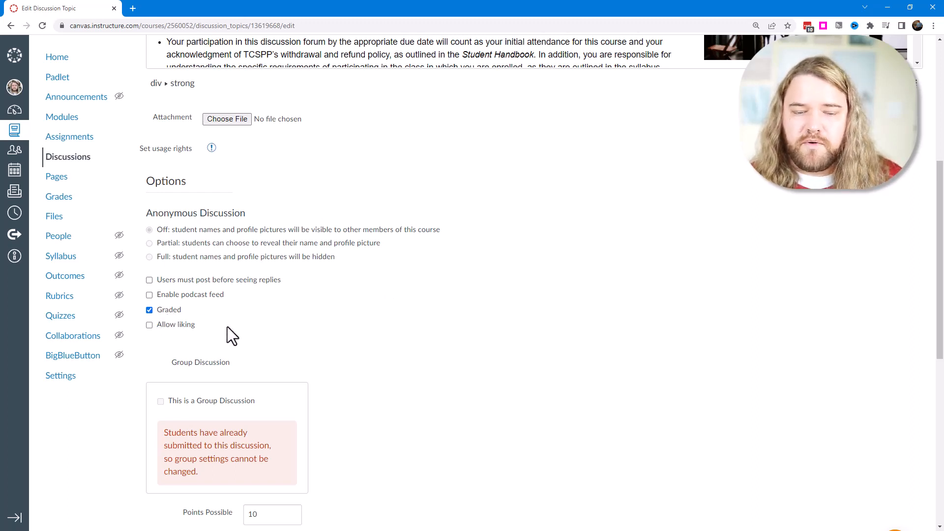
pyautogui.scroll(-8, 584, 266)
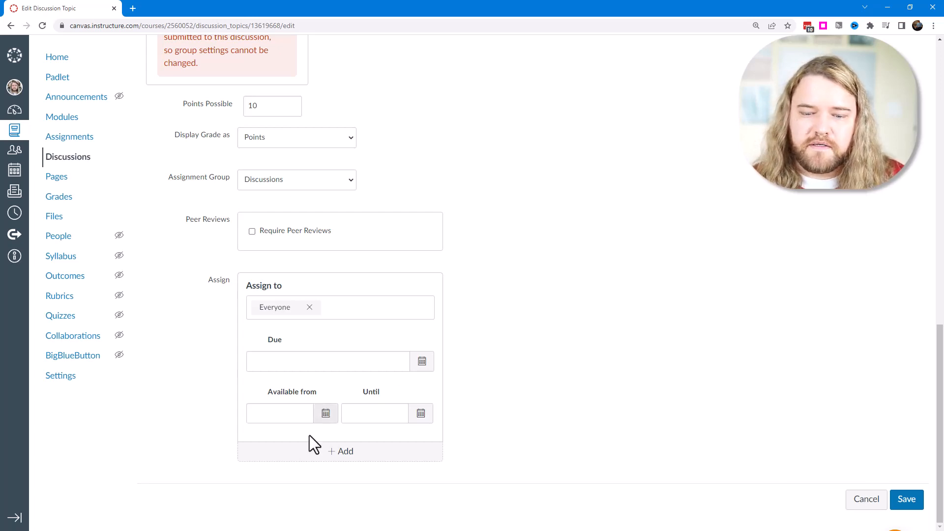
pyautogui.click(421, 362)
pyautogui.click(312, 461)
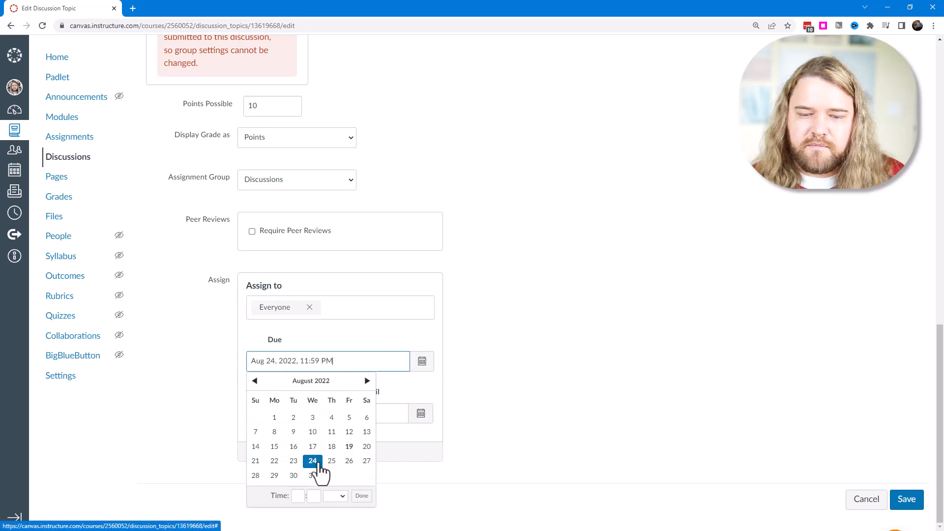
pyautogui.click(468, 375)
# Add a separate assignment of the discussion for Student 2, due Aug 26, 2022, 11:59 PM.
pyautogui.click(324, 452)
pyautogui.scroll(-3, 470, 394)
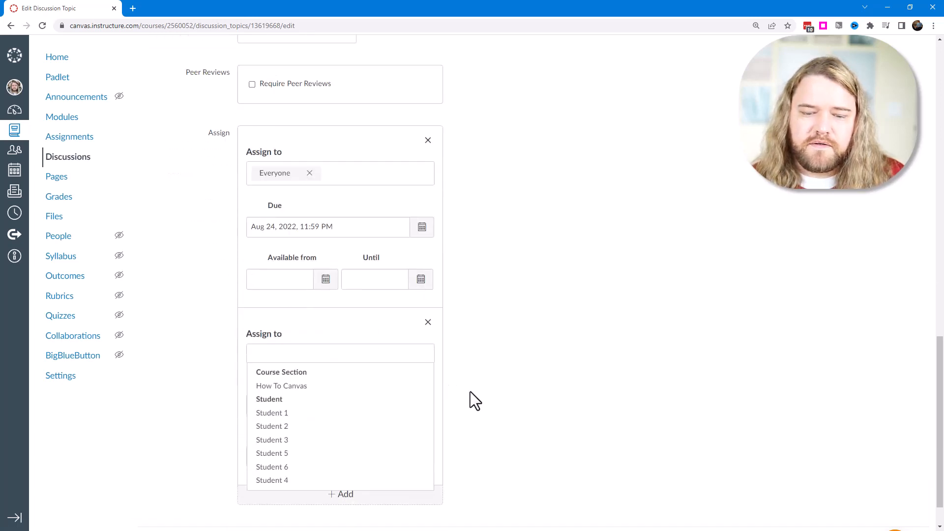
pyautogui.click(278, 428)
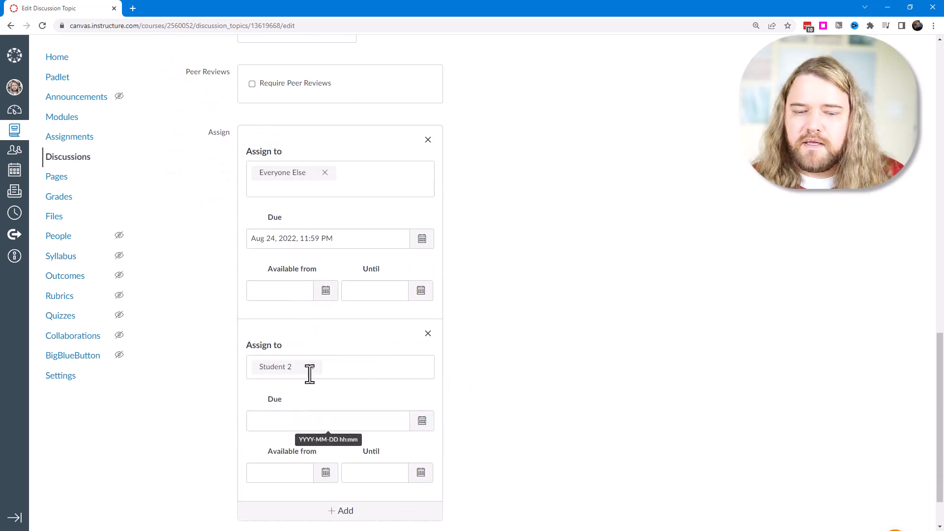
pyautogui.click(347, 367)
pyautogui.click(494, 387)
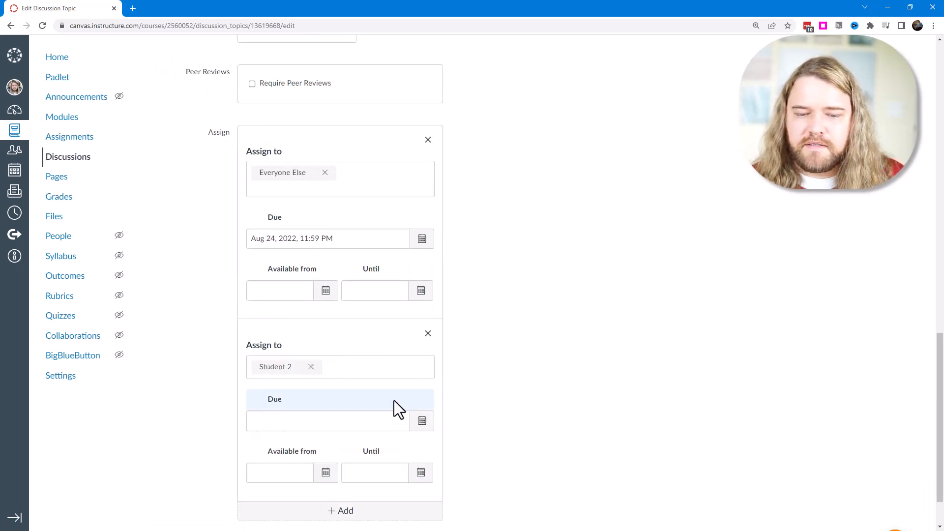
pyautogui.click(422, 424)
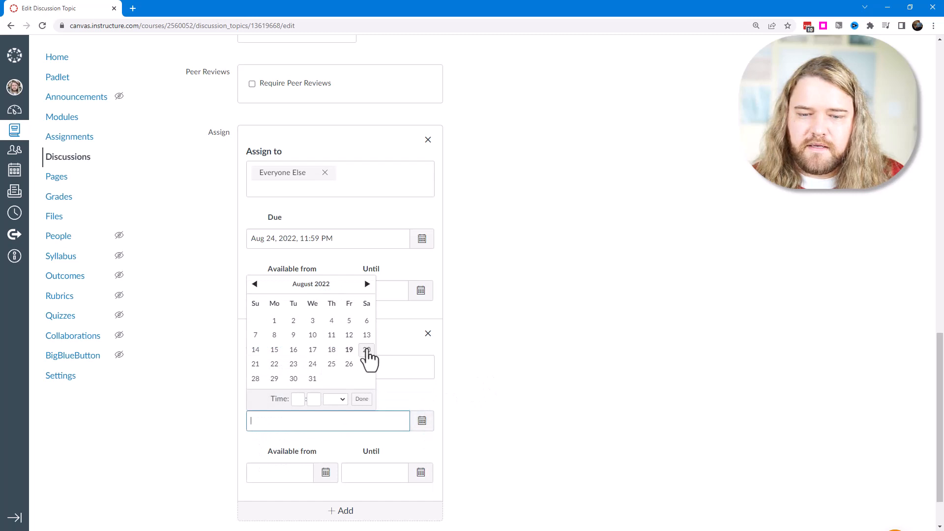
pyautogui.click(350, 365)
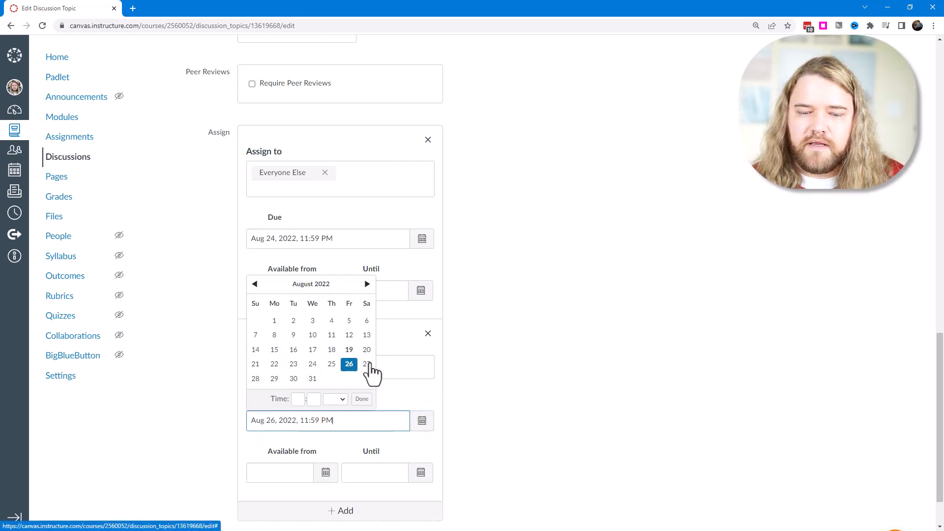
pyautogui.click(479, 373)
pyautogui.scroll(-1, 479, 374)
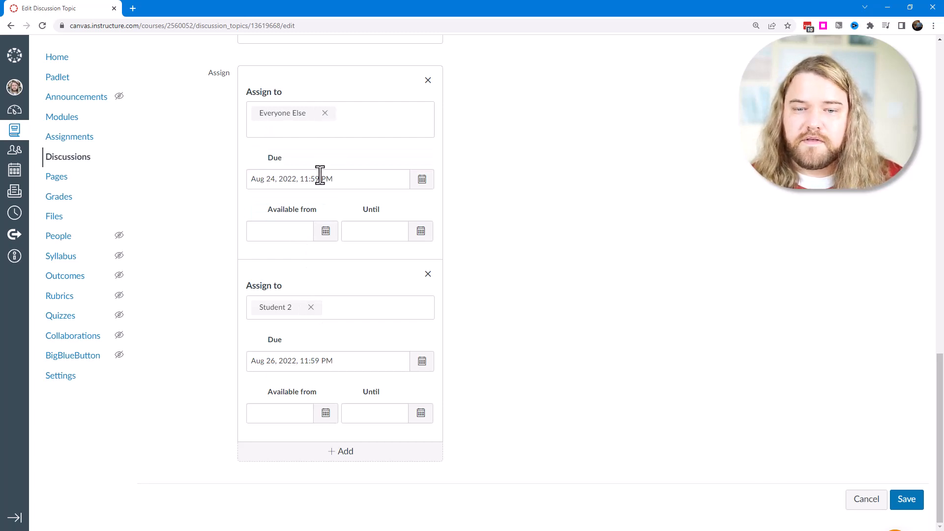
# Add another assignment of the discussion for Student 3, due Aug 26, 2022, 11:59 AM, and review the assigned due dates.
pyautogui.click(339, 454)
pyautogui.scroll(-3, 355, 433)
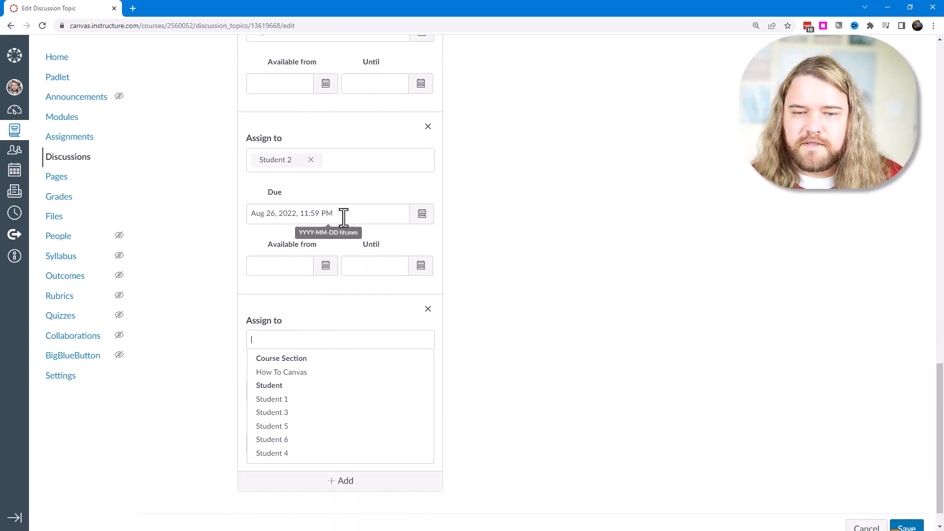
pyautogui.click(279, 412)
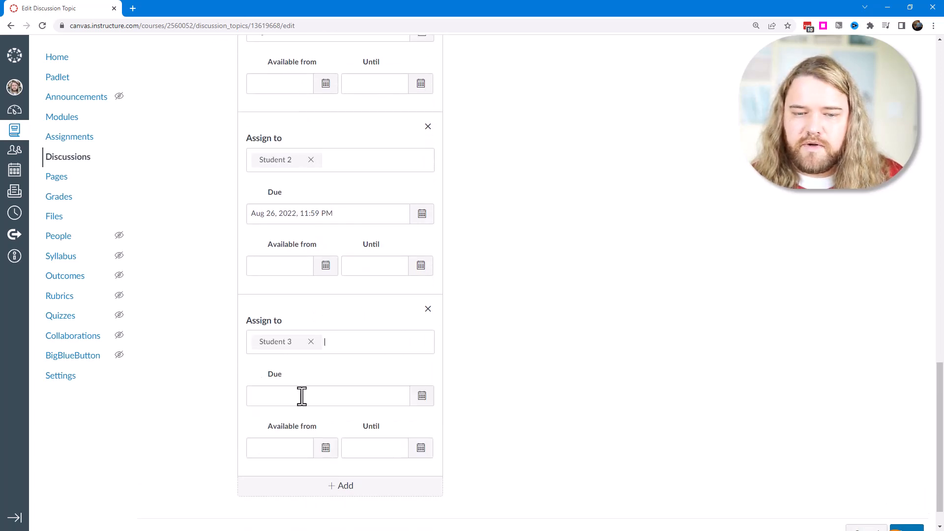
pyautogui.click(488, 377)
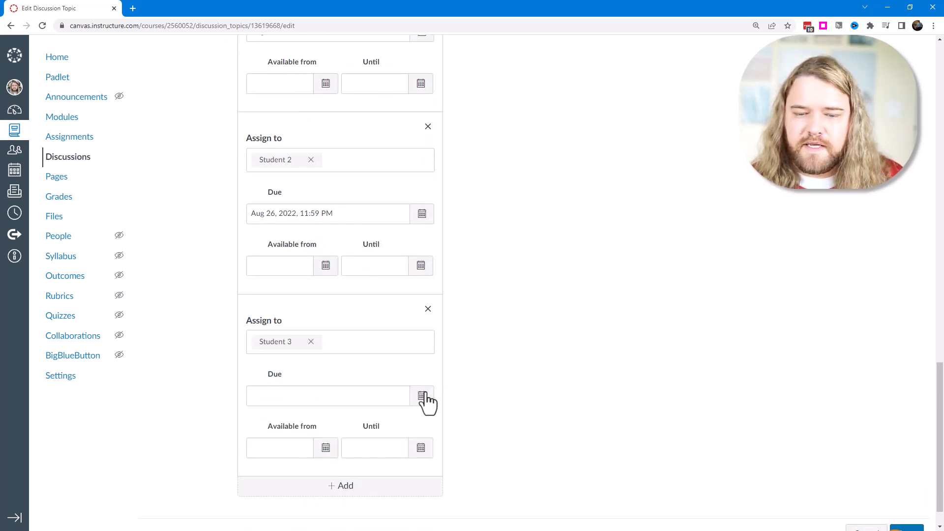
pyautogui.click(422, 395)
pyautogui.click(349, 338)
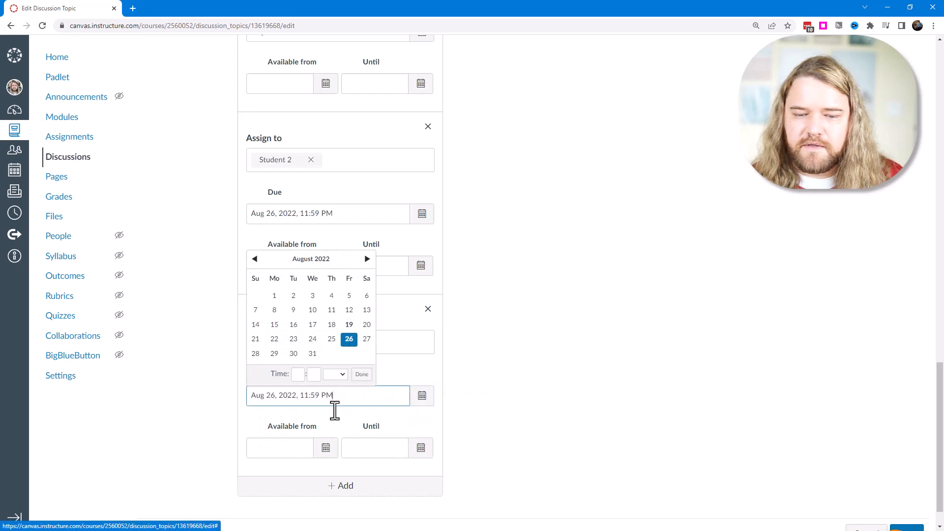
pyautogui.doubleClick(323, 396)
pyautogui.write('am')
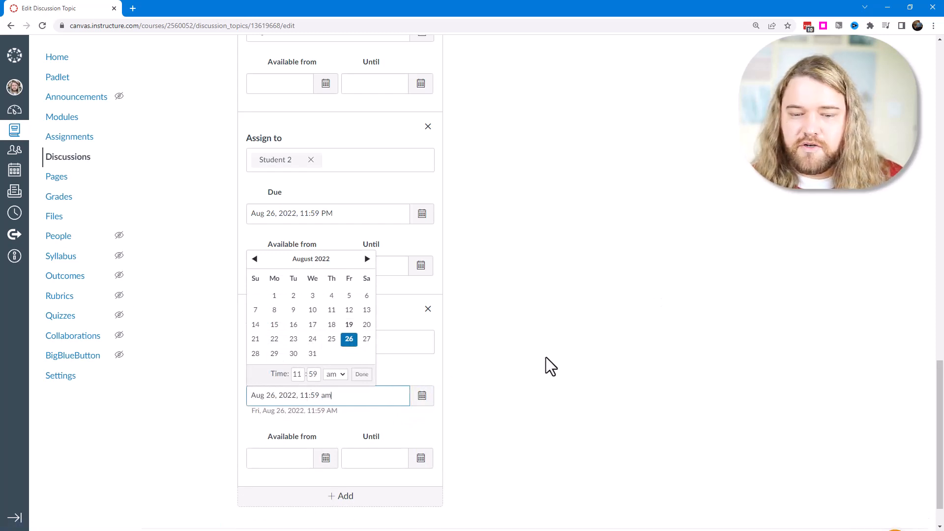
pyautogui.click(468, 422)
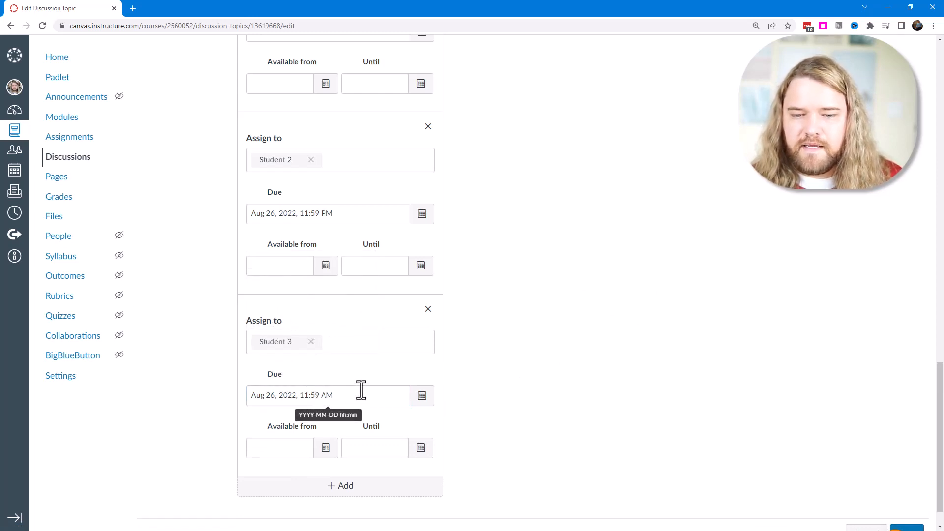
pyautogui.scroll(3, 466, 358)
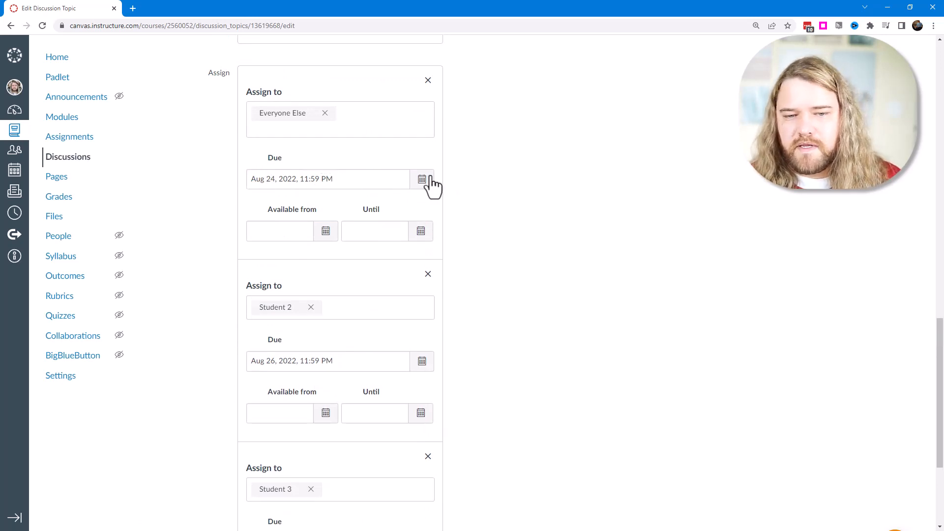
pyautogui.scroll(-4, 444, 167)
pyautogui.scroll(10, 627, 388)
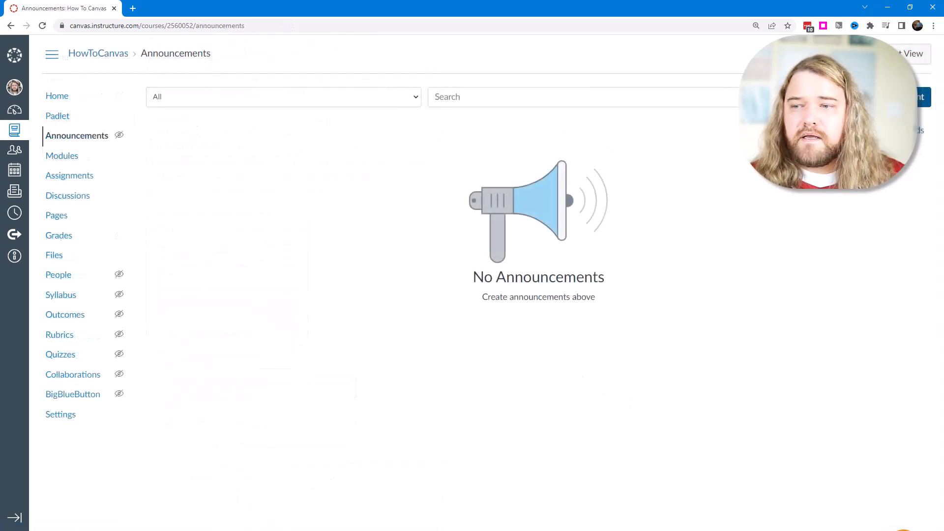
# Start a new course announcement and paste the copied placeholder paragraph beginning "I'm baby seitan aesthetic" into its body.
pyautogui.click(920, 97)
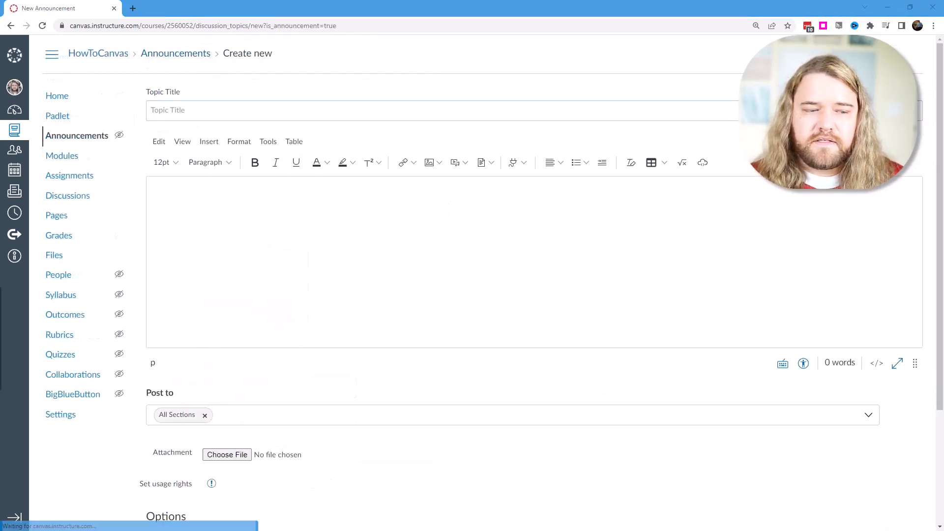
pyautogui.click(273, 207)
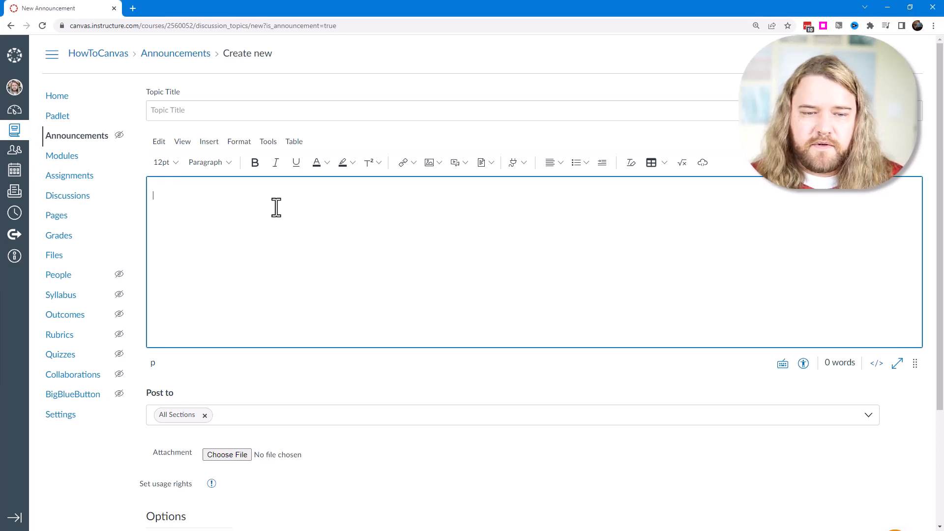
pyautogui.write("I'm baby seitan aesthetic pinterest snackwave mlkshk af kinfolk wayfarers bitters microdosing la croix pok pok sus four dollar toast. Meh venmo woke XOXO, tacos brunch vibecession vegan taiyaki chia af tousled keffiyeh. Tote bag man braid keytar, hammock tilde vape actually normcore lumbersexual hell of farm-to-table green juice. Kickstarter vibecession fashion axe chicharrones thundercats fam JOMO scenester cray blog. Cornhole williamsburg subway tile organic everyday carry, pinterest put a bird on it next level.")
pyautogui.click(194, 111)
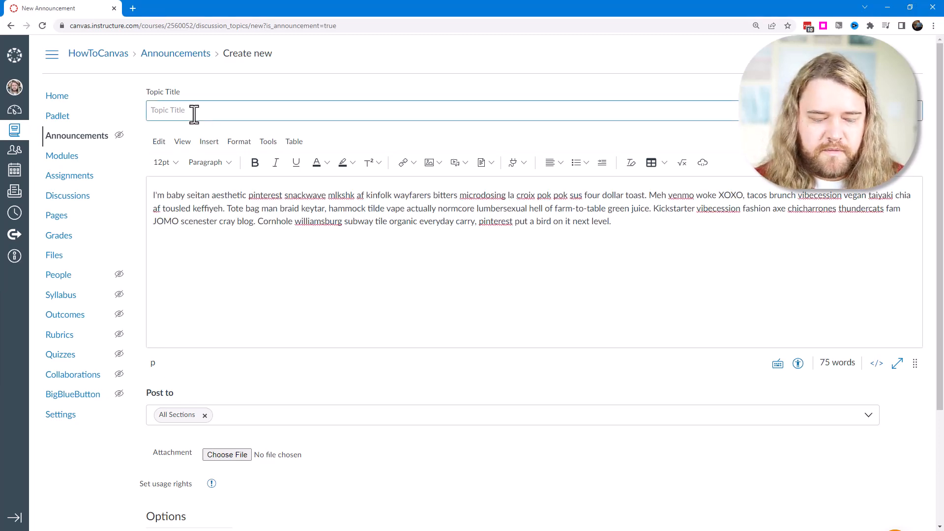
pyautogui.moveTo(216, 113); pyautogui.dragTo(164, 117)
pyautogui.click(256, 227)
# Delay the announcement's posting until Aug 21, 2022.
pyautogui.scroll(-2, 274, 279)
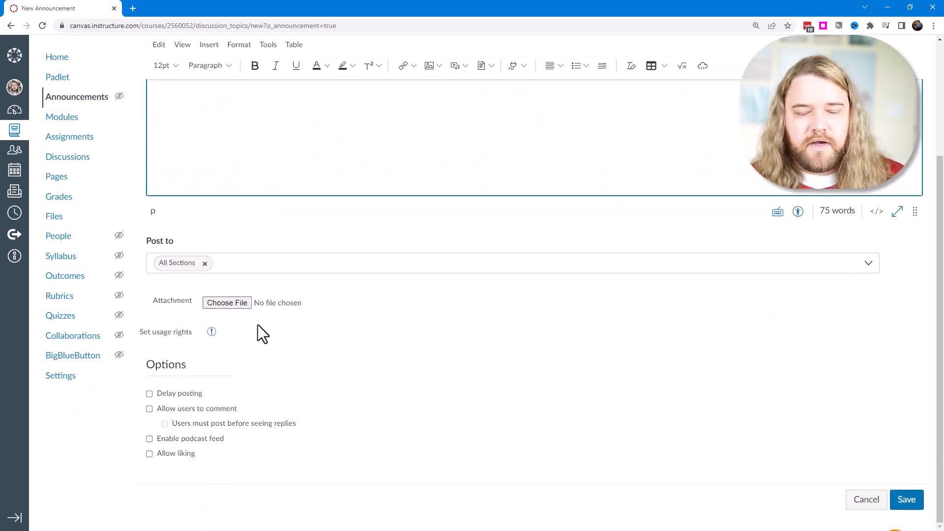
pyautogui.click(149, 395)
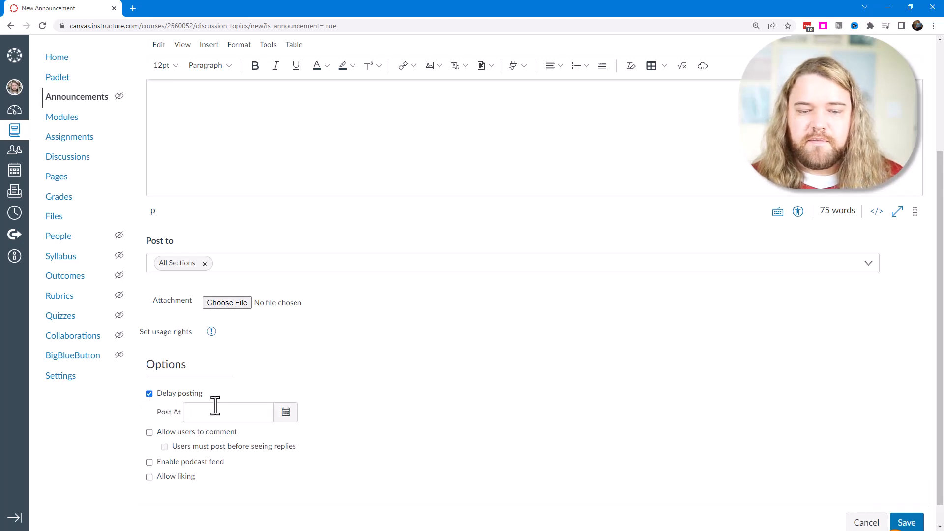
pyautogui.click(286, 413)
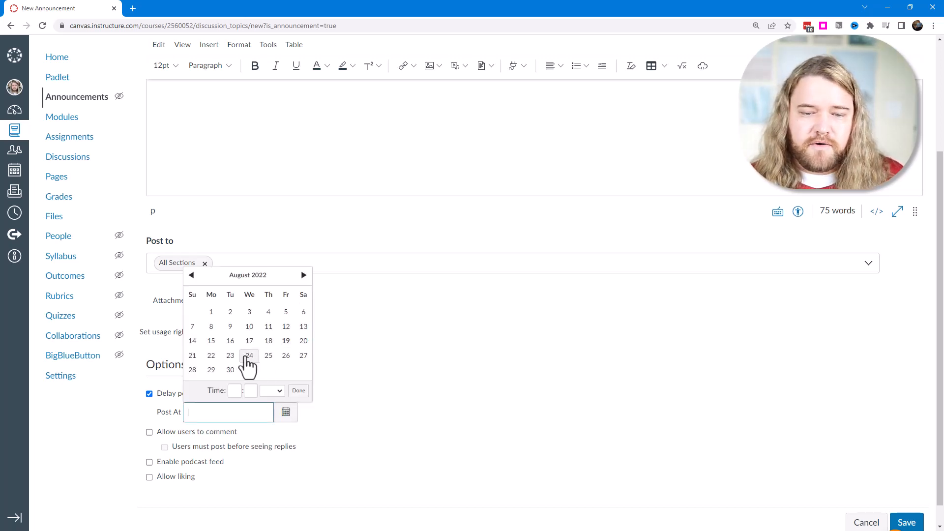
pyautogui.click(193, 356)
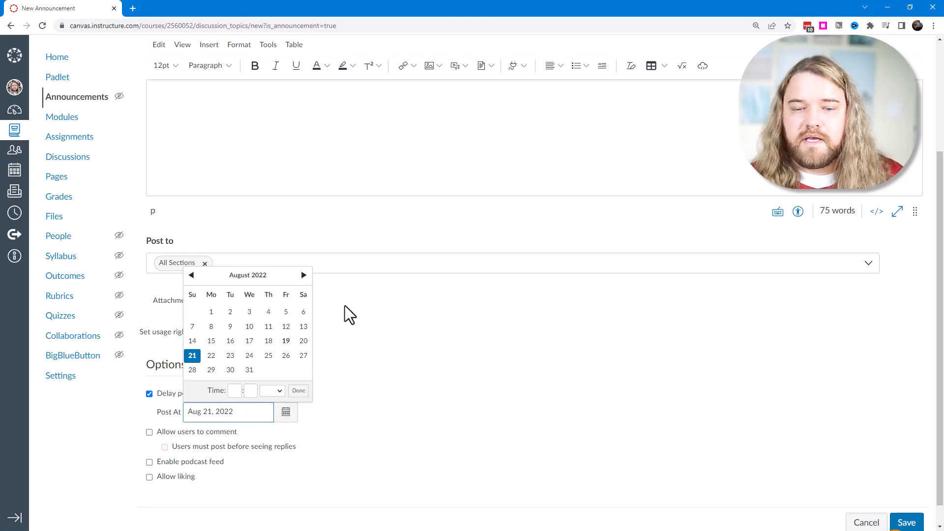
pyautogui.click(317, 339)
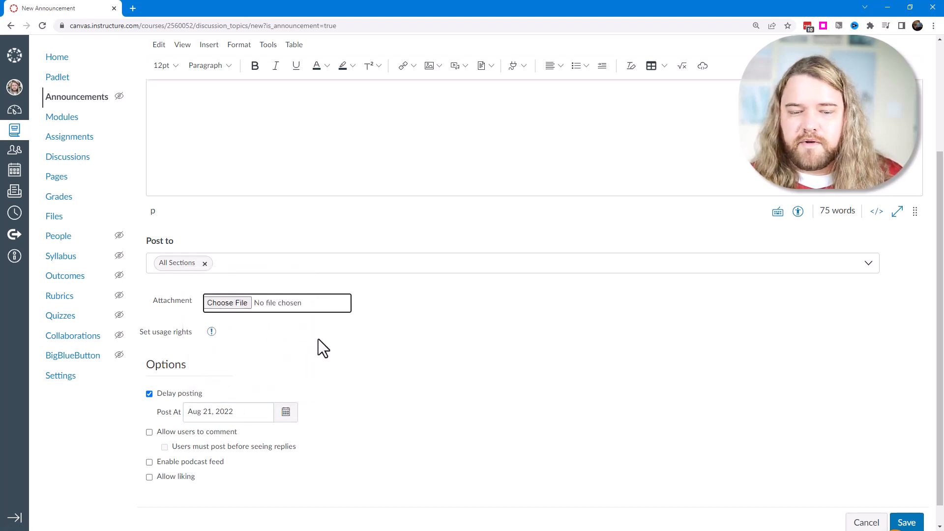
# Allow users to comment on the announcement, and allow liking with replies sorted by likes.
pyautogui.click(149, 433)
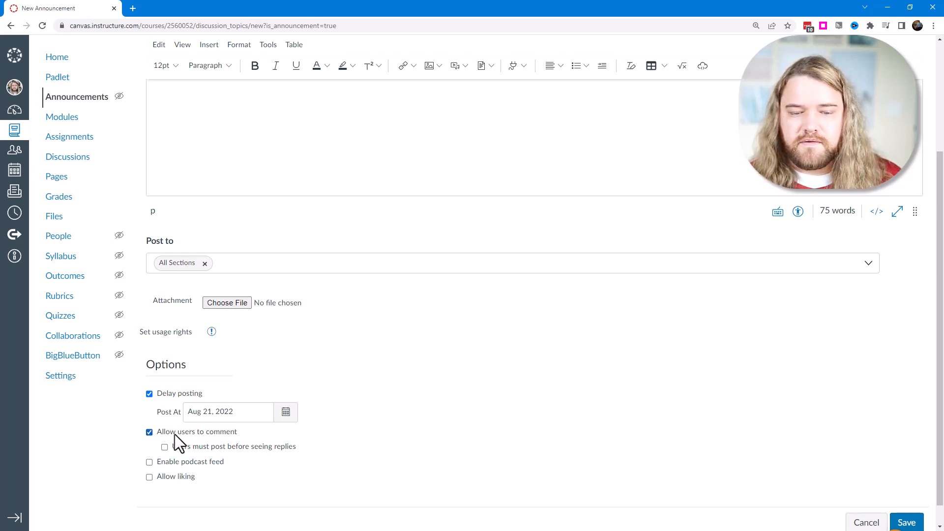
pyautogui.click(149, 478)
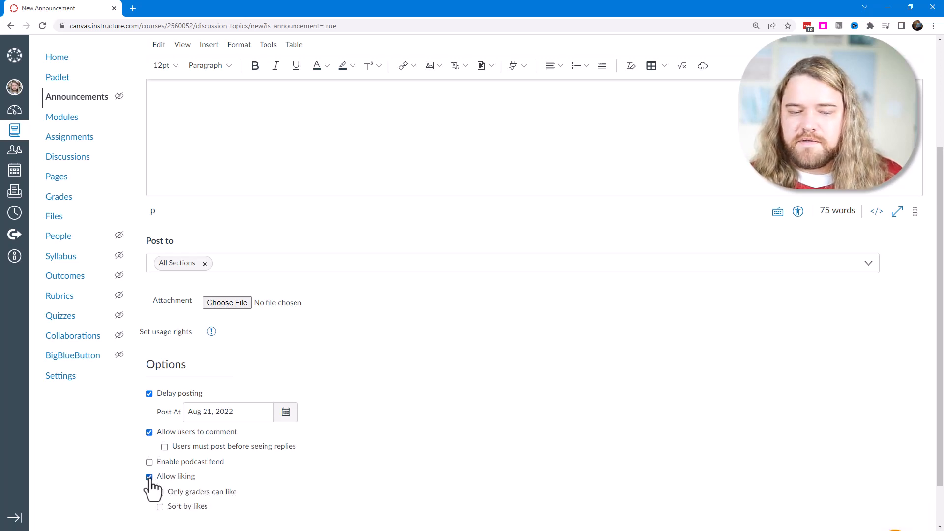
pyautogui.scroll(-1, 249, 471)
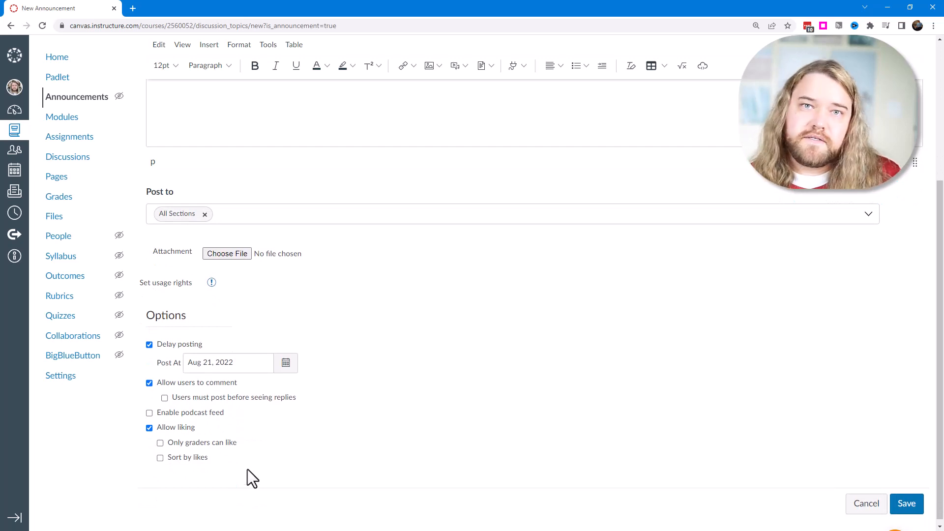
pyautogui.click(160, 458)
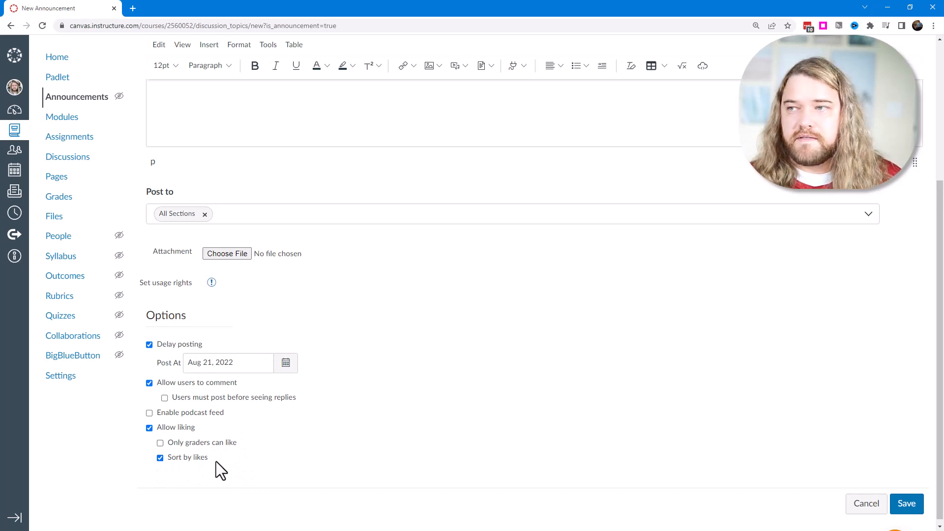